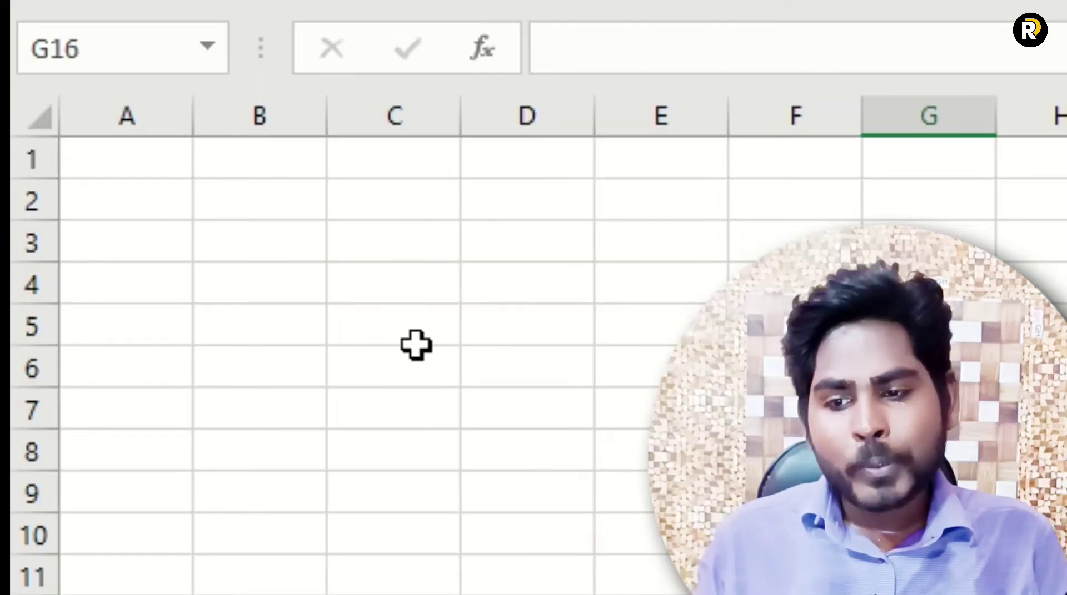
Step: Show selection types: block C4:E10, single cells, column D, and rows 4, 6 and 7
{"action": "left_click_drag", "start_coordinate": [391, 282], "coordinate": [674, 569]}
{"action": "left_click", "coordinate": [795, 593]}
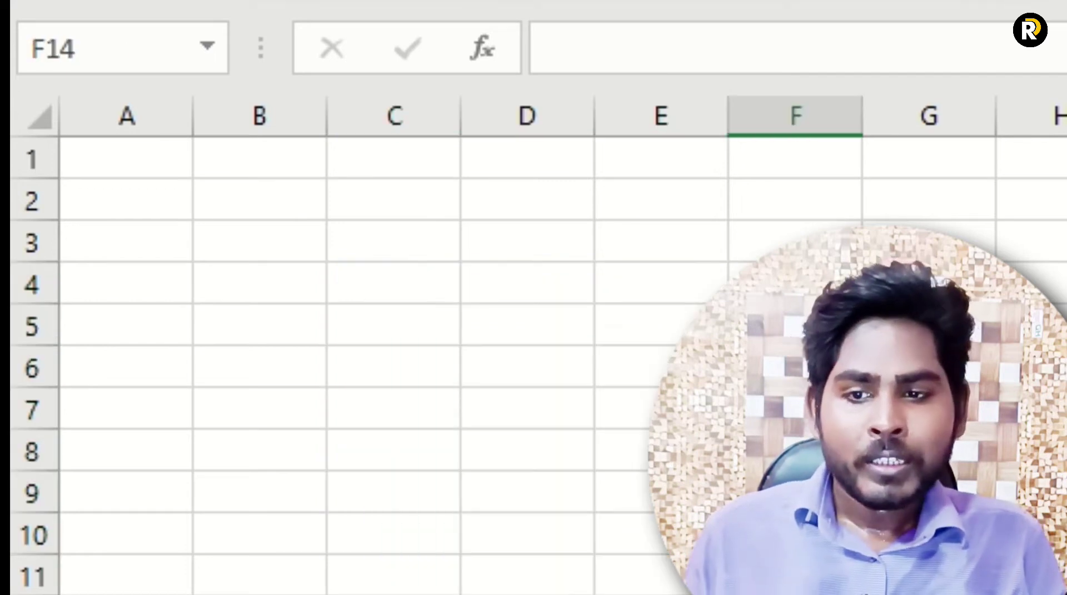
{"action": "left_click", "coordinate": [519, 111]}
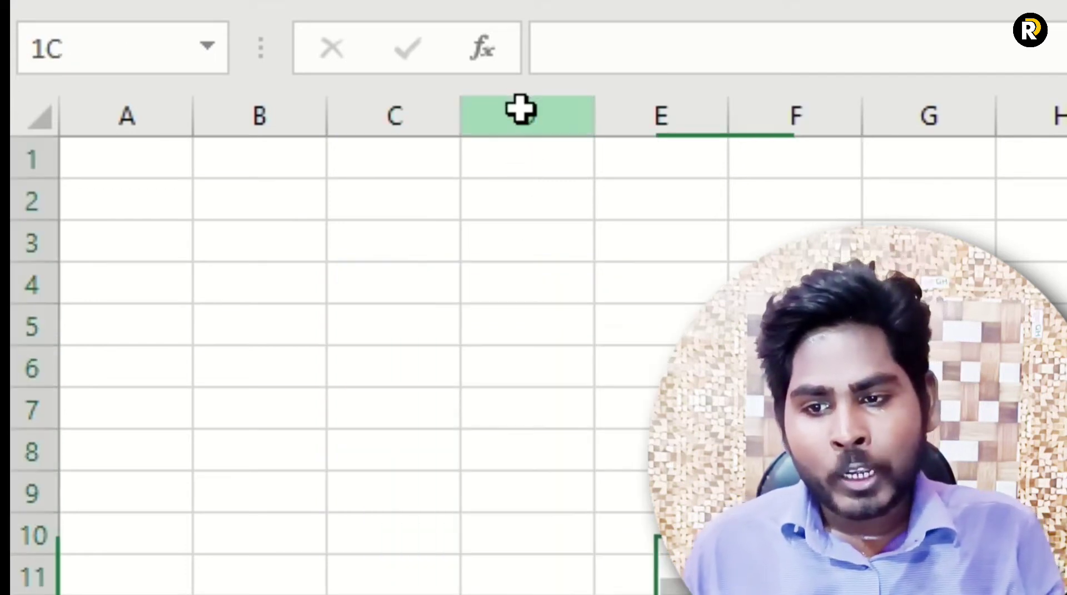
{"action": "left_click", "coordinate": [274, 411]}
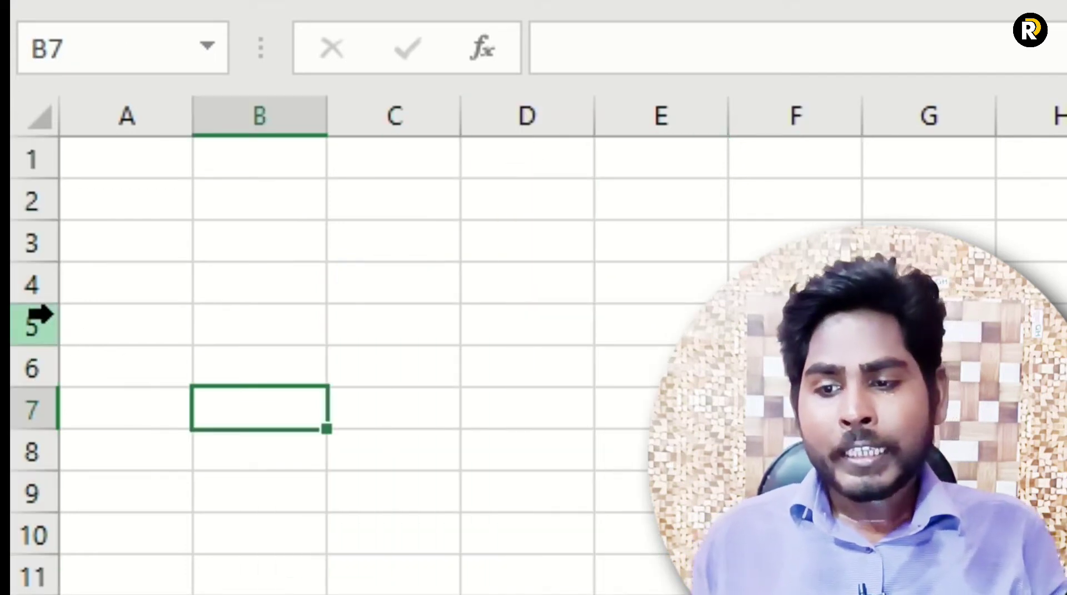
{"action": "left_click", "coordinate": [22, 284]}
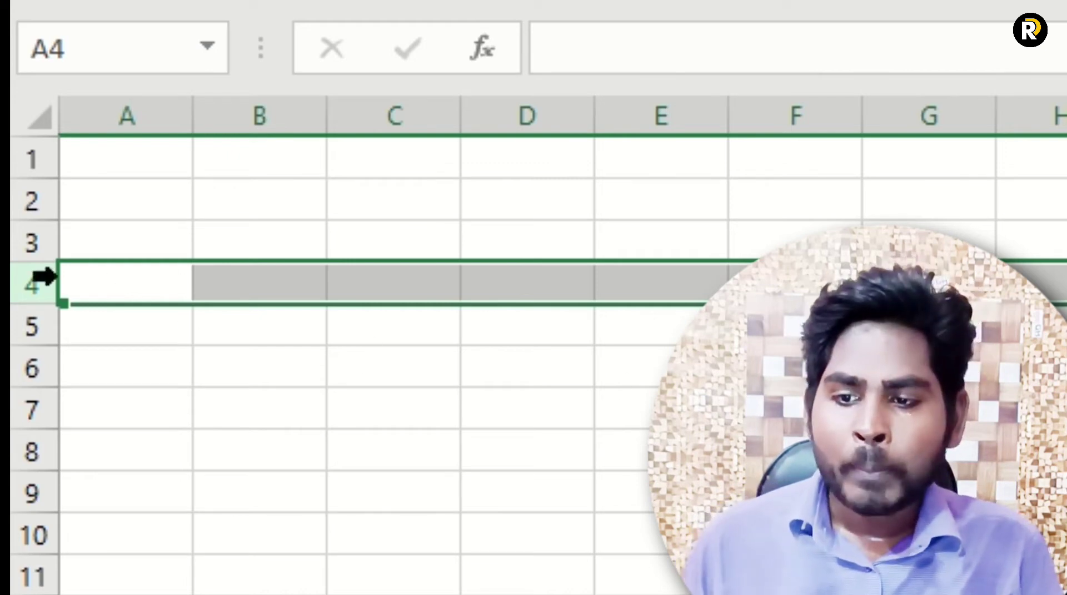
{"action": "left_click", "coordinate": [11, 333]}
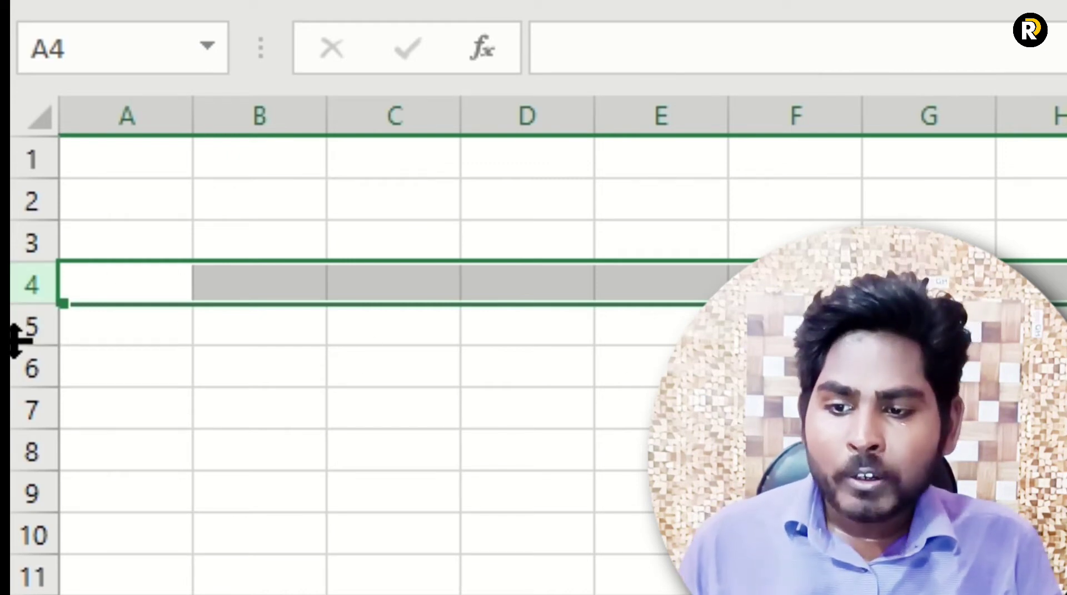
{"action": "left_click", "coordinate": [17, 367]}
{"action": "left_click", "coordinate": [16, 409]}
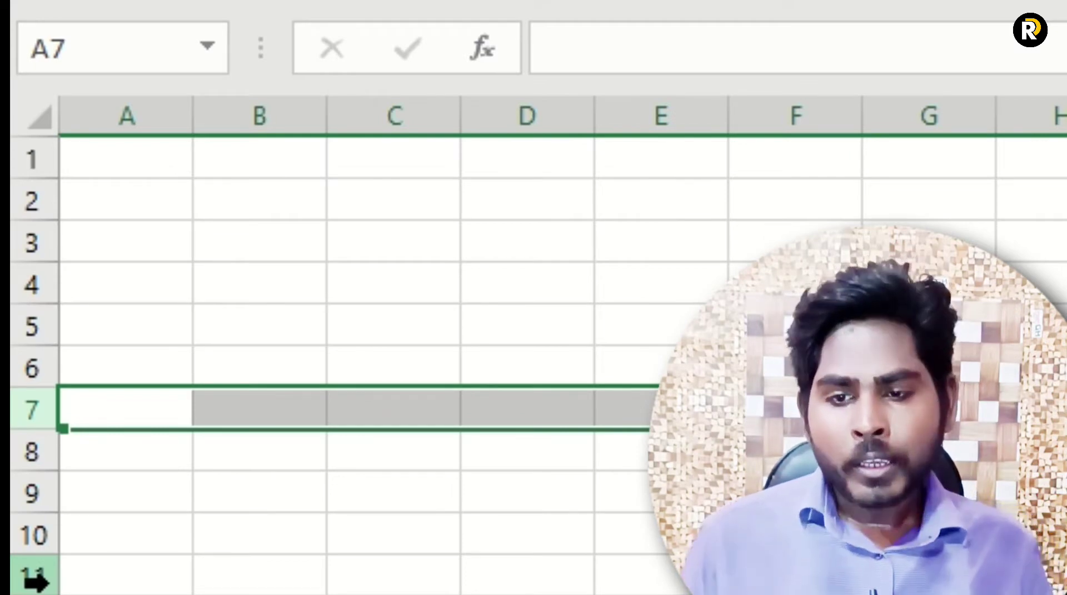
Step: From column C, jump to the sheet's last column and select all of column XFD
{"action": "left_click", "coordinate": [382, 103]}
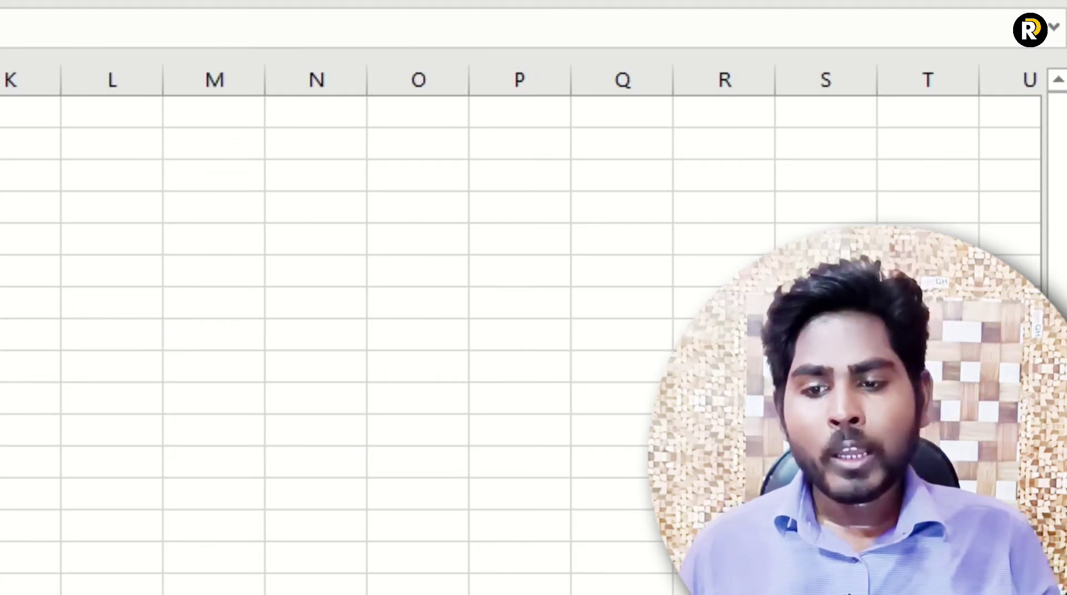
{"action": "key", "text": "ctrl+Right"}
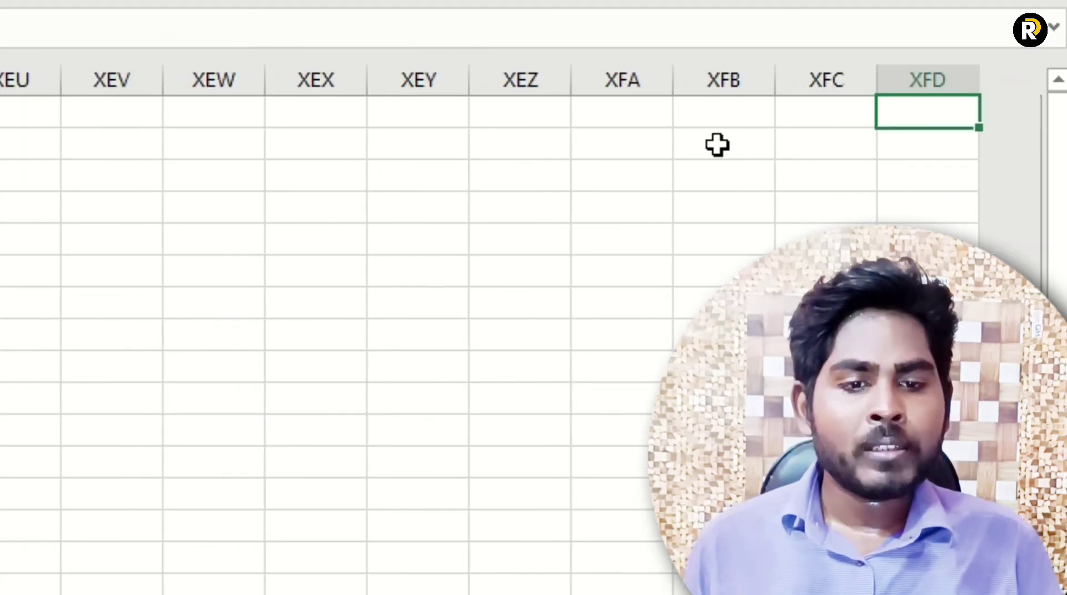
{"action": "left_click", "coordinate": [936, 67]}
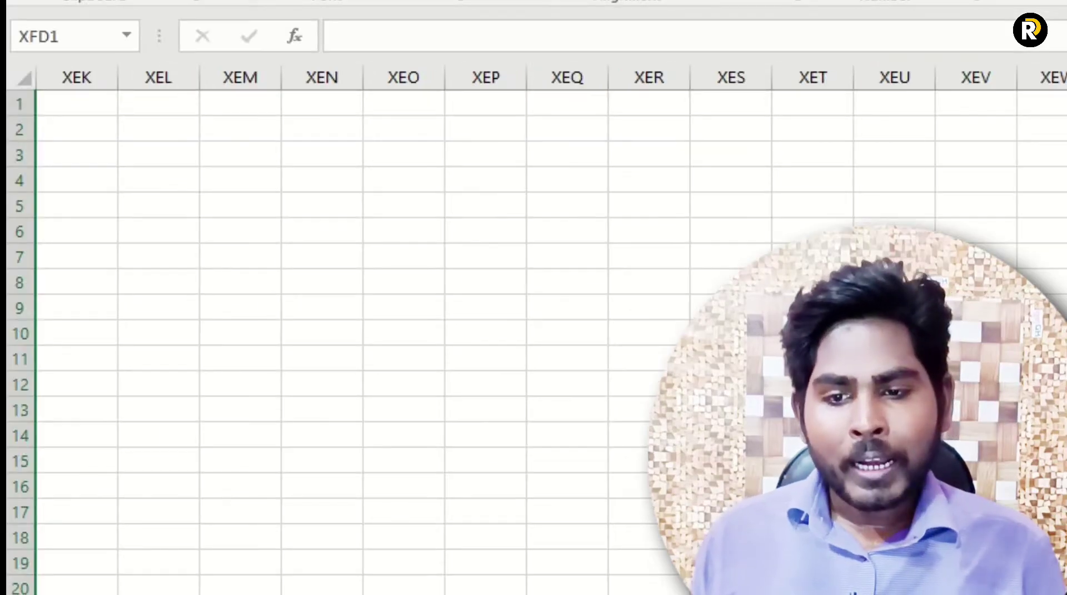
Step: Jump from XEU8 back to A1, then select column F together with row 10
{"action": "left_click", "coordinate": [894, 282]}
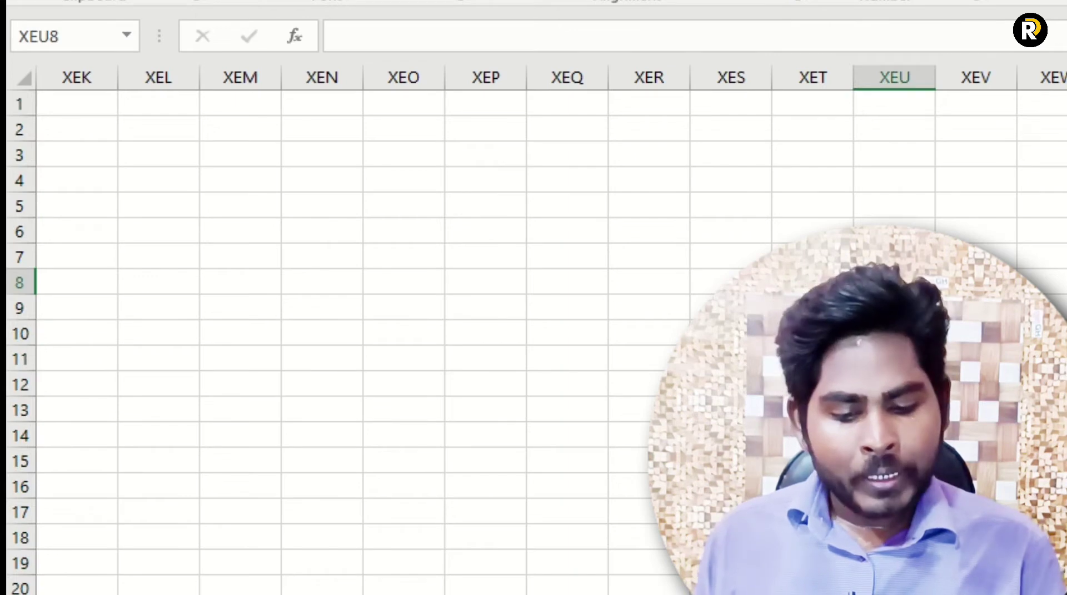
{"action": "key", "text": "ctrl+Home"}
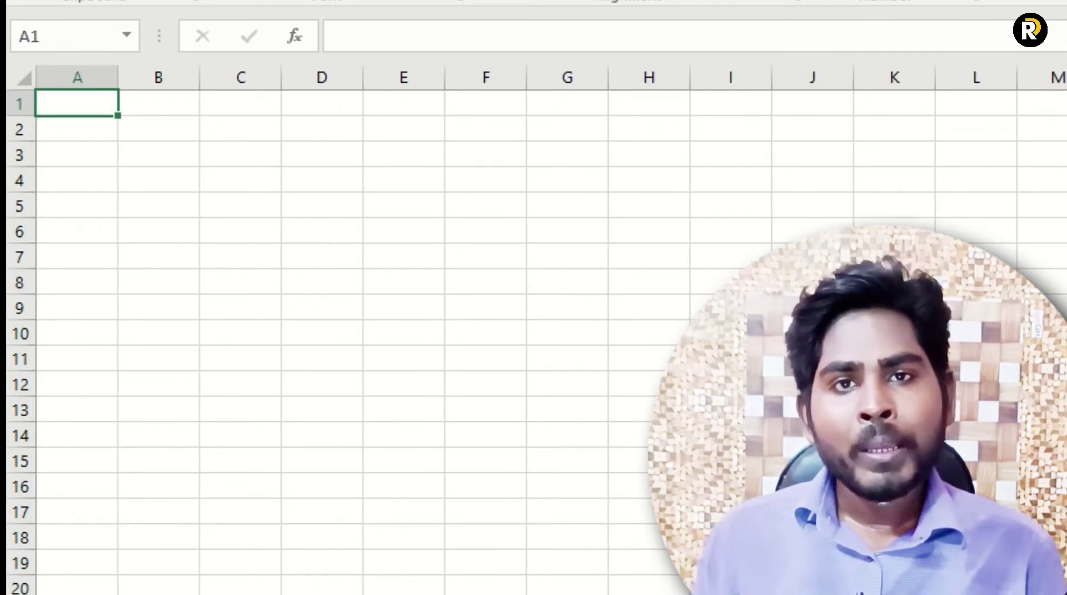
{"action": "left_click", "coordinate": [487, 76]}
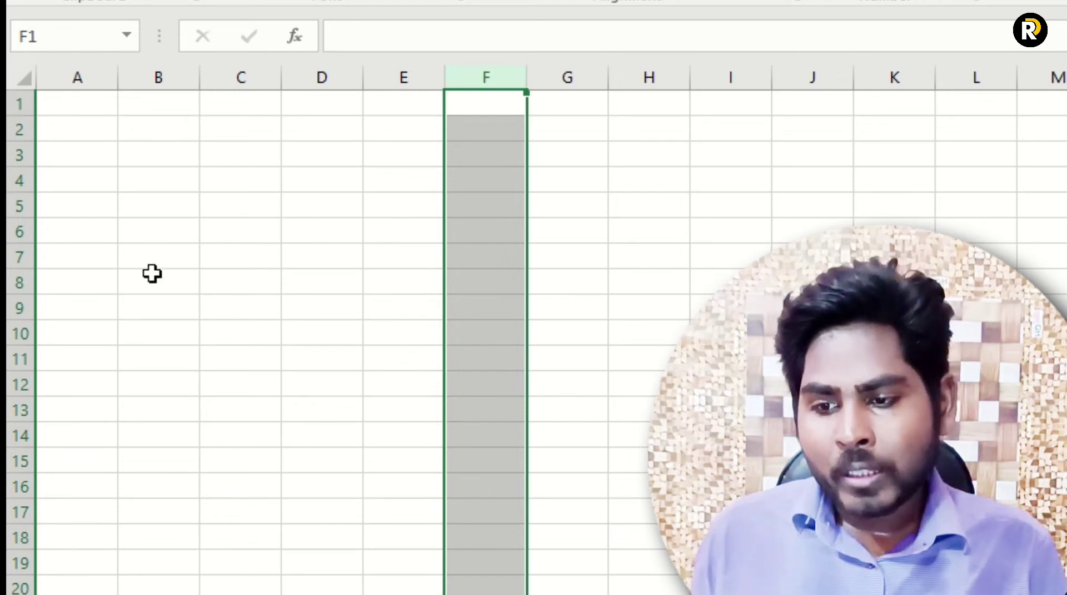
{"action": "left_click", "coordinate": [11, 333], "text": "ctrl"}
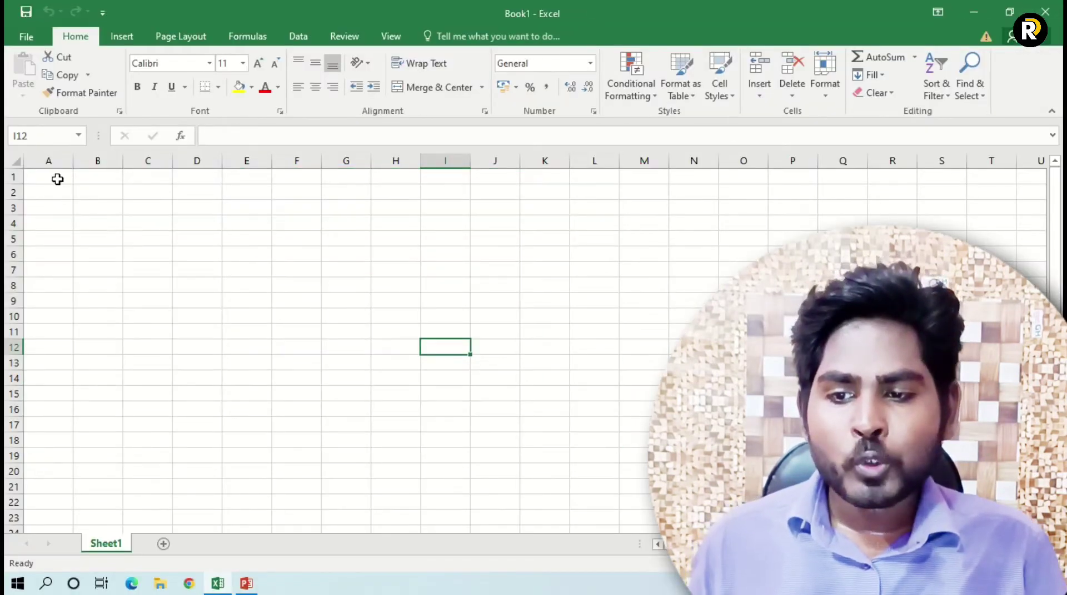
{"action": "left_click_drag", "start_coordinate": [57, 178], "coordinate": [603, 364]}
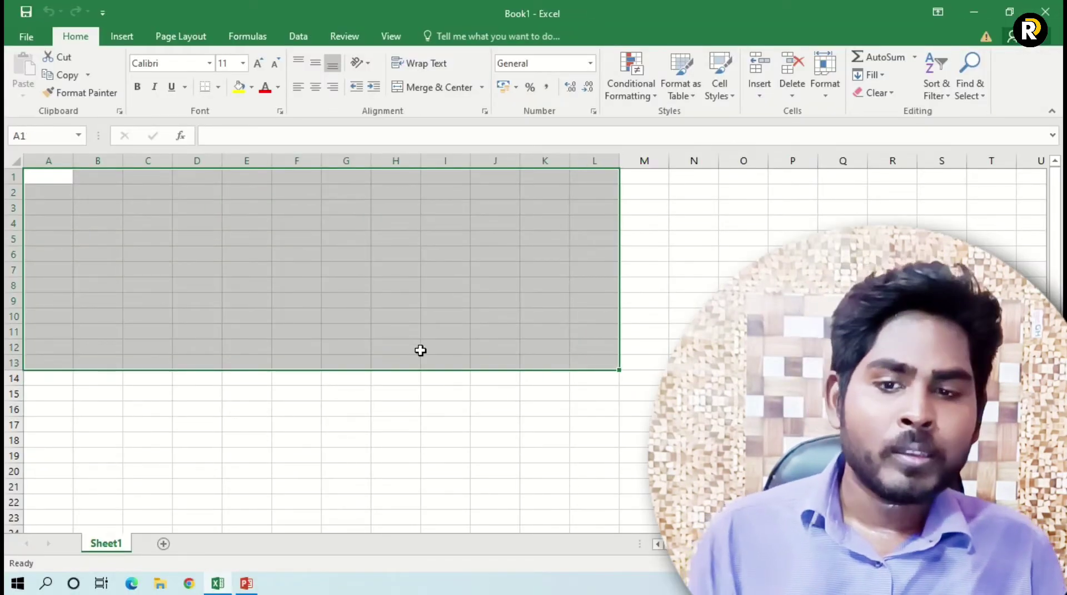
{"action": "left_click", "coordinate": [344, 307]}
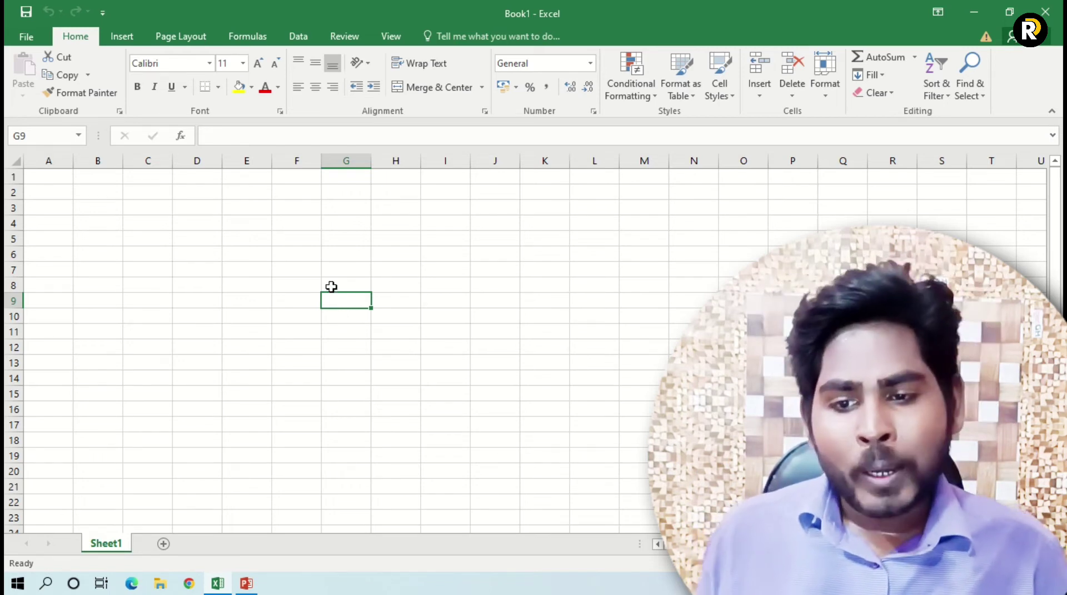
{"action": "left_click", "coordinate": [353, 160]}
{"action": "left_click", "coordinate": [11, 270], "text": "ctrl"}
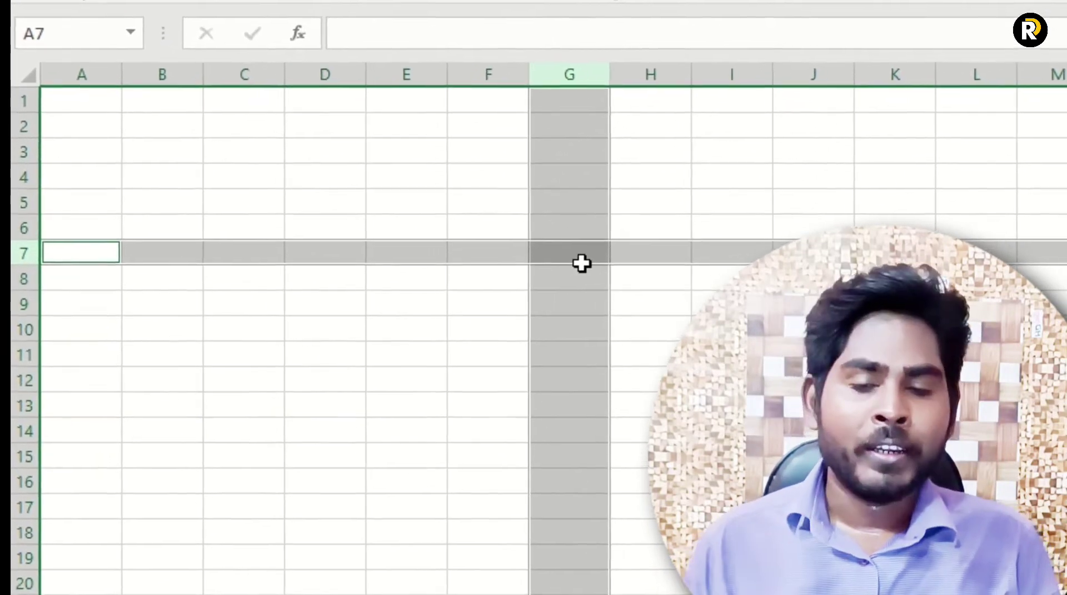
{"action": "left_click", "coordinate": [548, 252]}
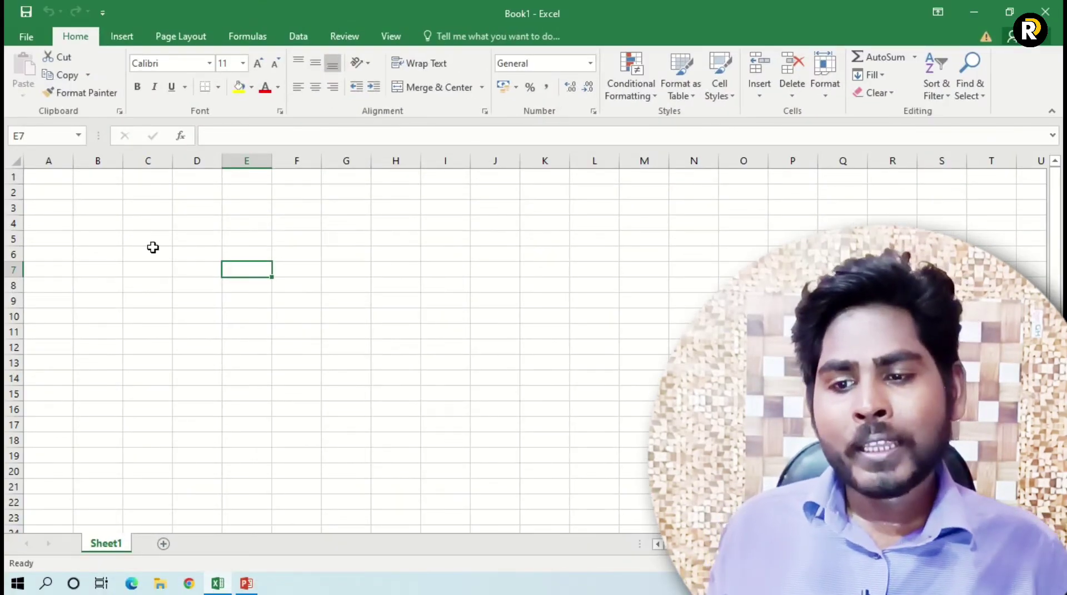
{"action": "left_click", "coordinate": [144, 228]}
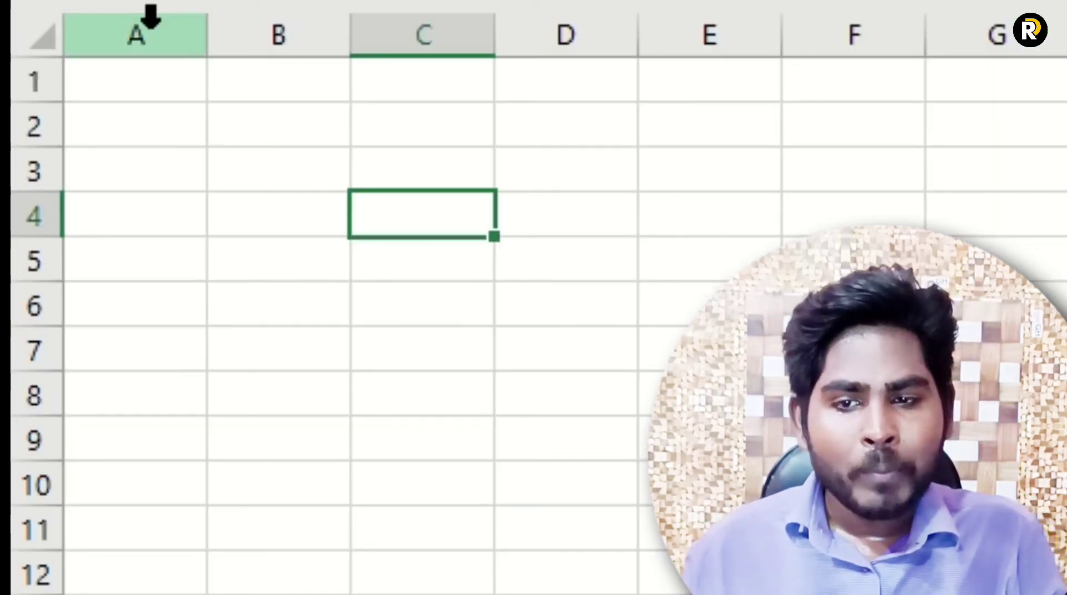
{"action": "left_click", "coordinate": [147, 25]}
{"action": "left_click", "coordinate": [278, 28]}
{"action": "left_click", "coordinate": [552, 39]}
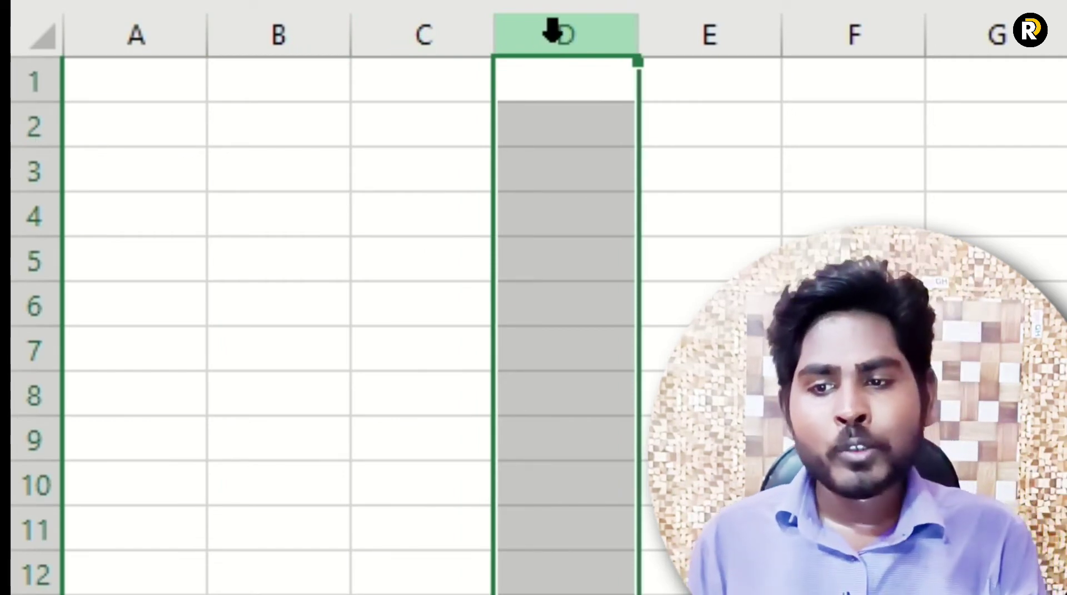
{"action": "key", "text": "ctrl+Right"}
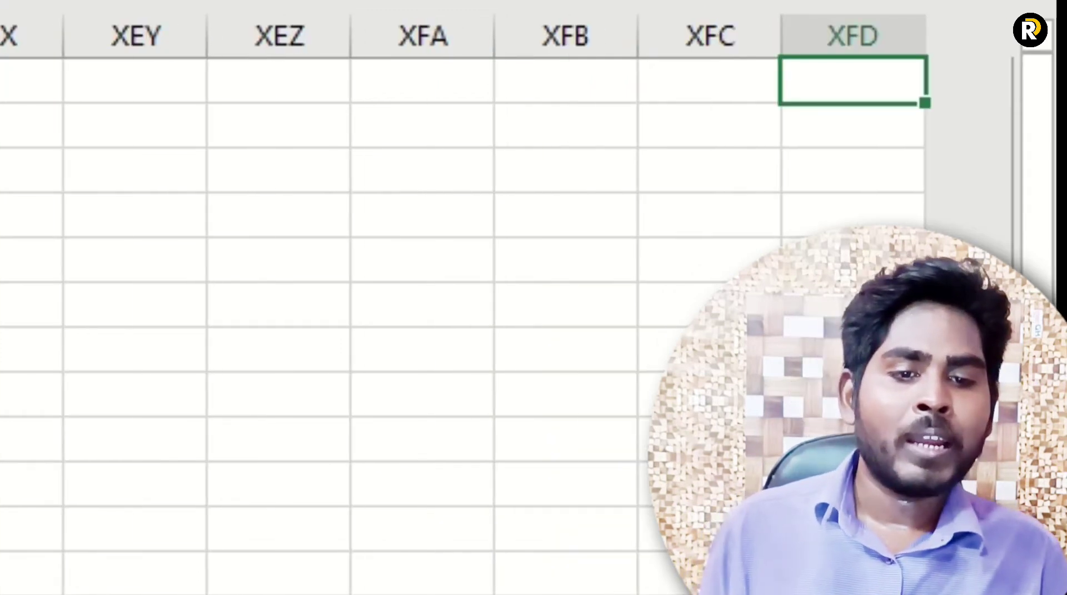
{"action": "left_click", "coordinate": [845, 33]}
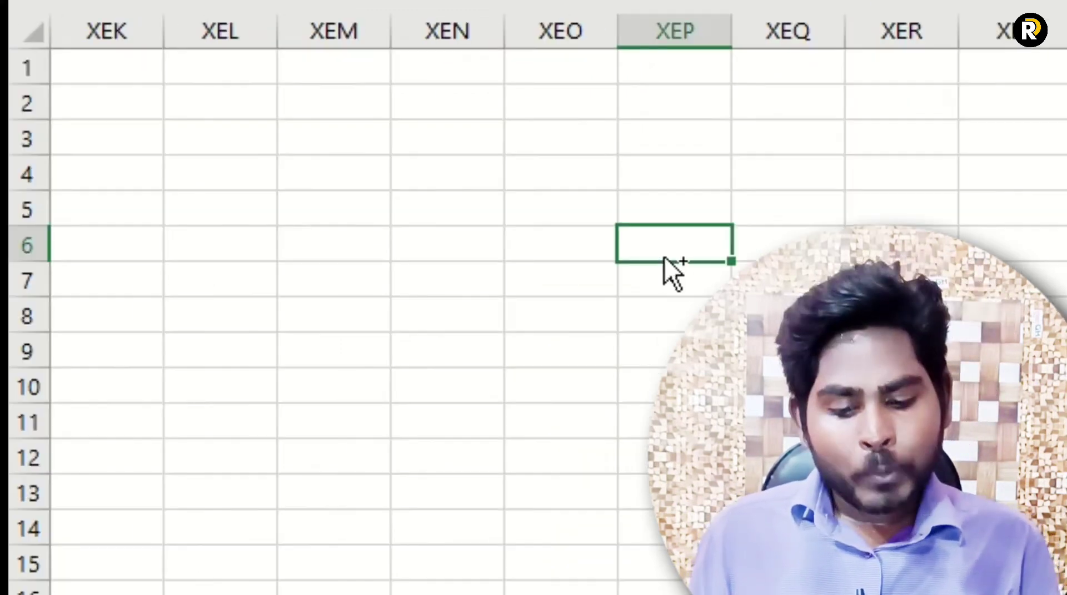
{"action": "key", "text": "ctrl+Left"}
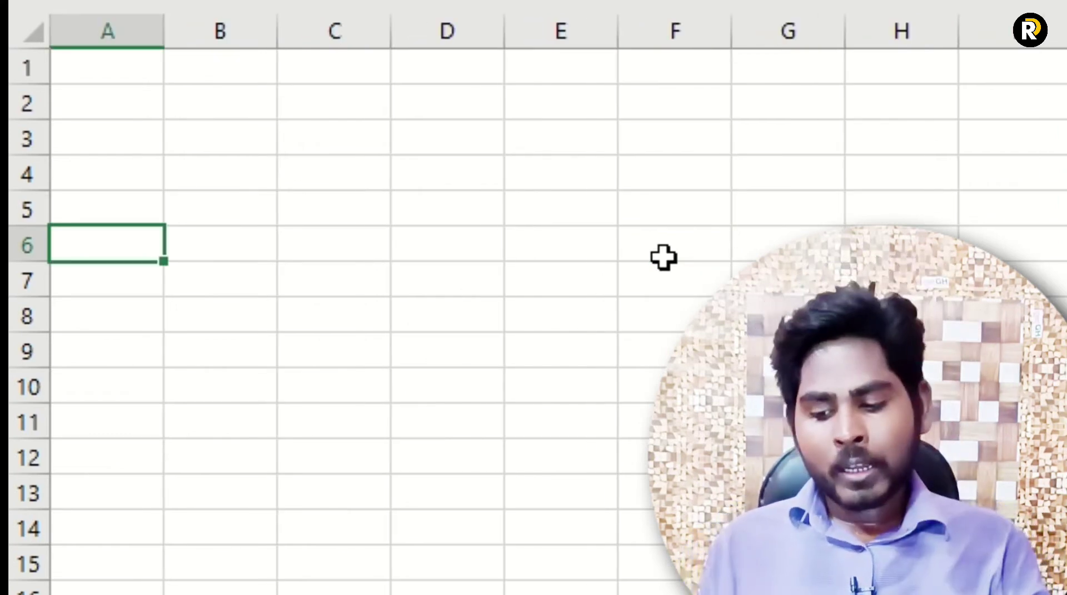
{"action": "key", "text": "ctrl+Down"}
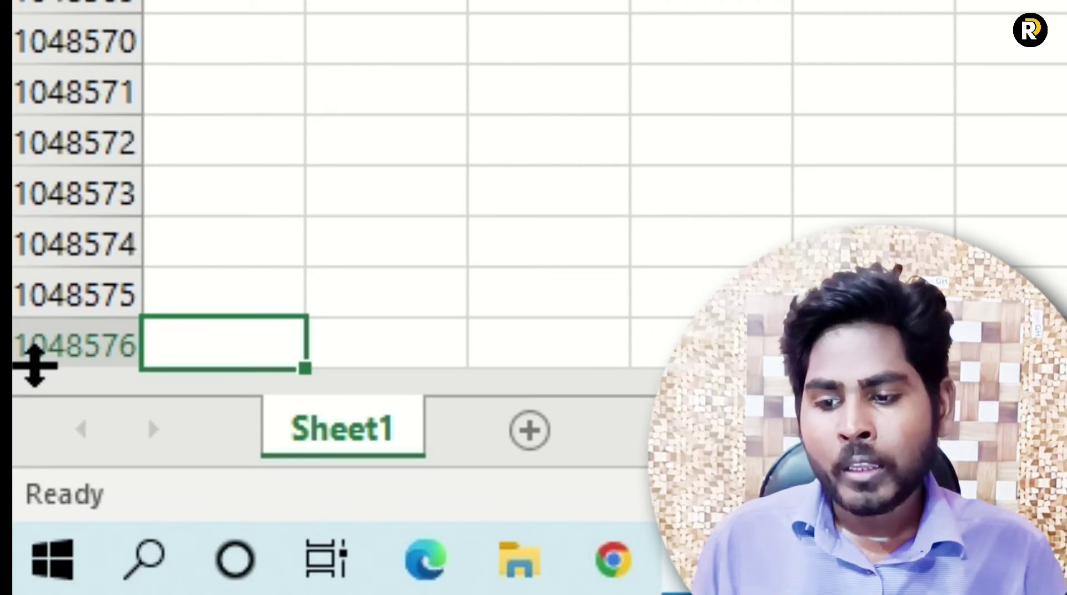
{"action": "key", "text": "shift+space"}
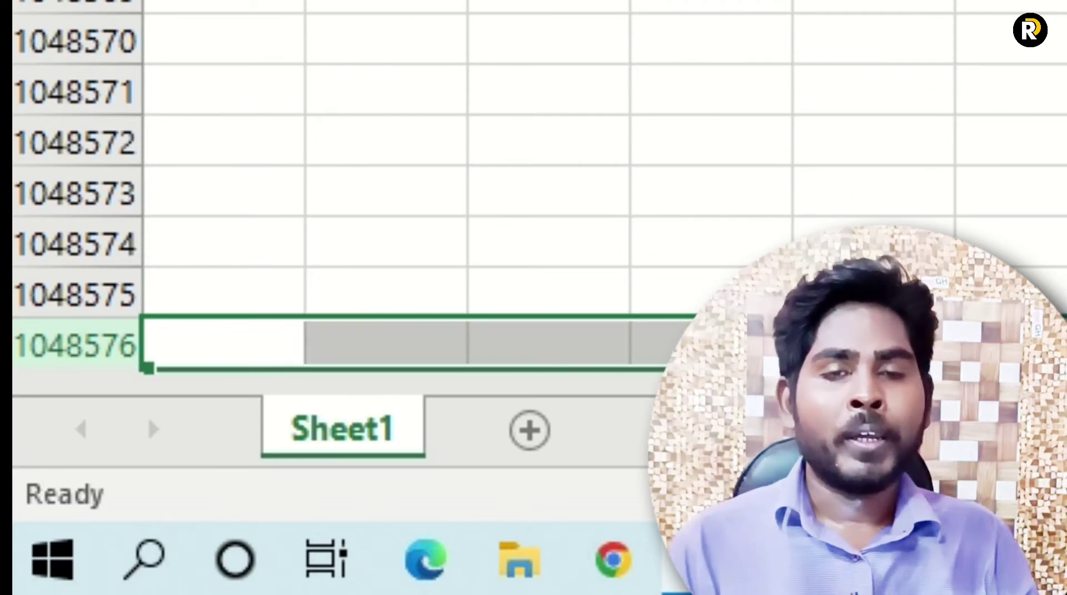
{"action": "key", "text": "ctrl+Up"}
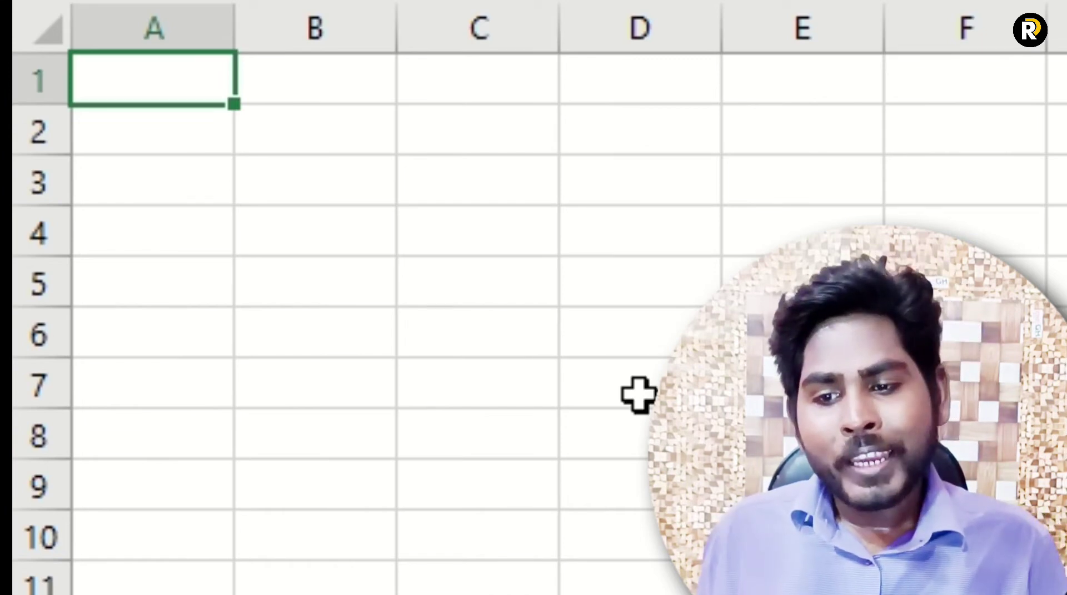
Step: Select column E plus row 10 so their intersection at E10 is highlighted
{"action": "left_click", "coordinate": [645, 339]}
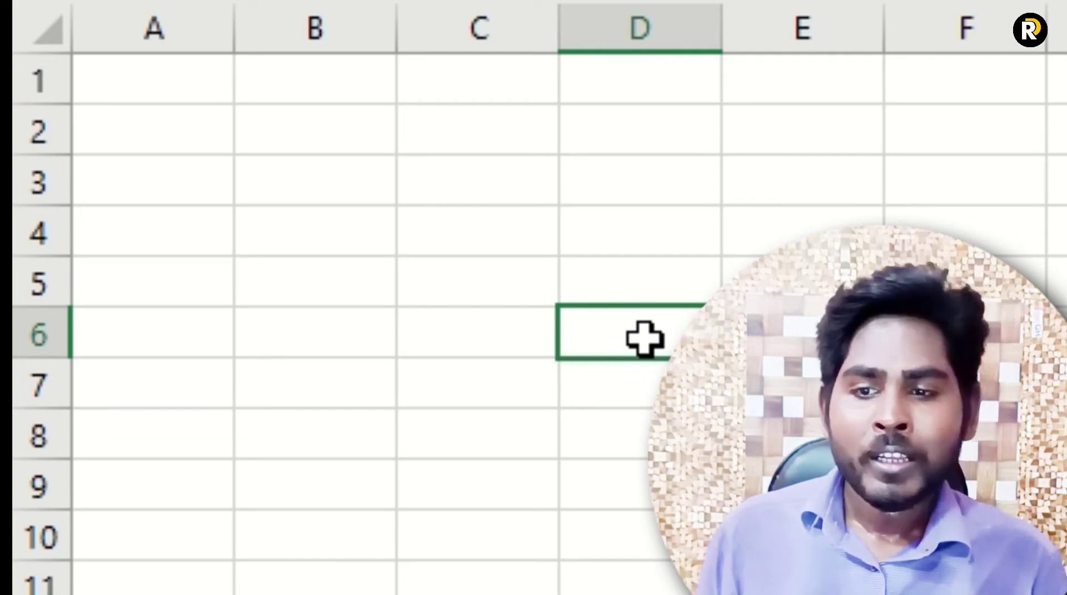
{"action": "left_click", "coordinate": [800, 22]}
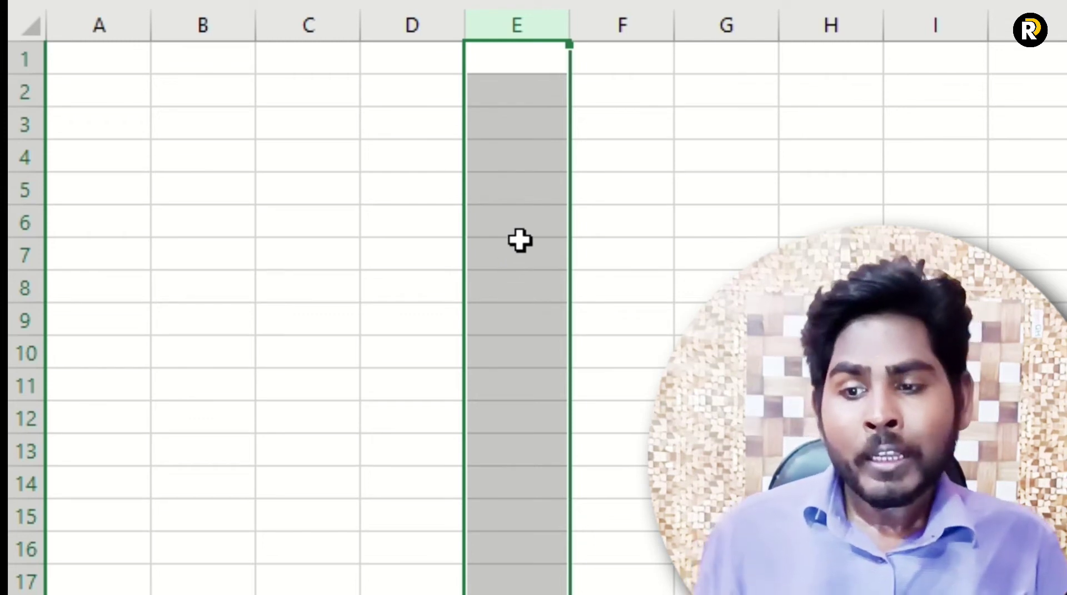
{"action": "left_click", "coordinate": [26, 353], "text": "ctrl"}
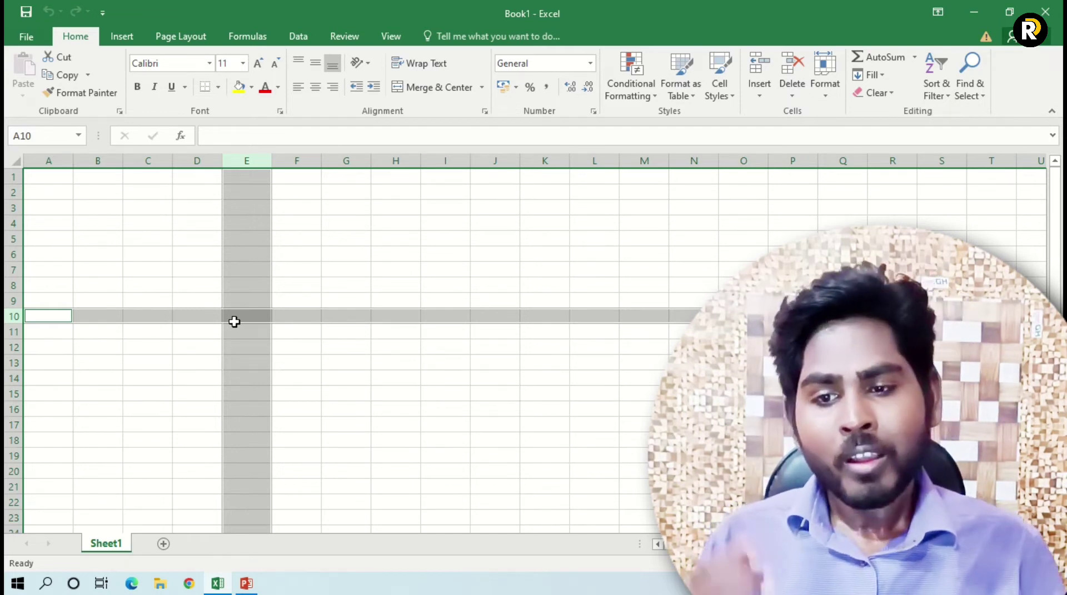
{"action": "left_click", "coordinate": [245, 316]}
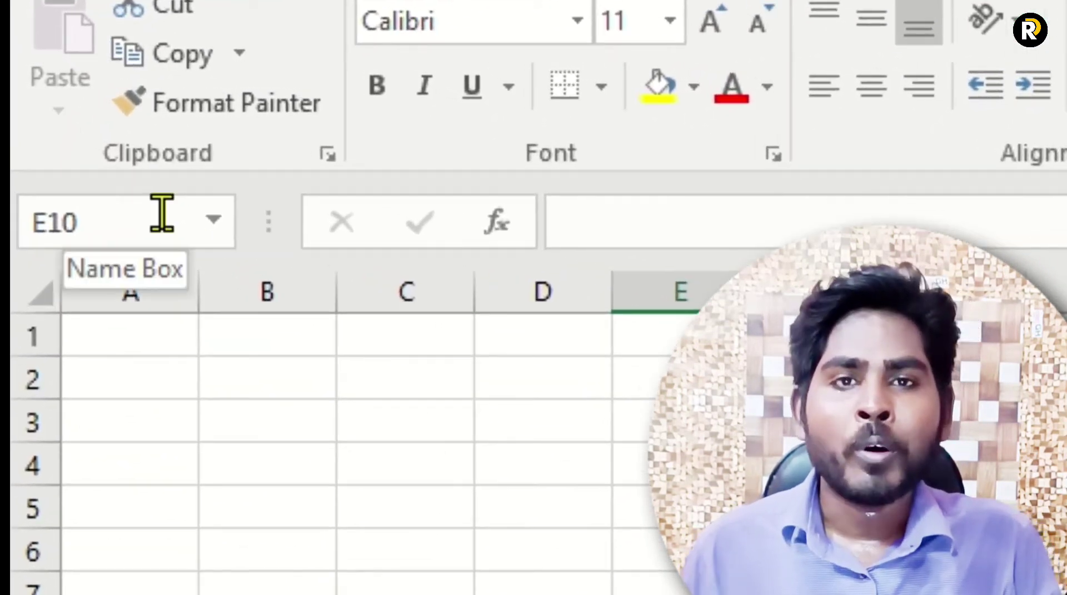
{"action": "left_click_drag", "start_coordinate": [285, 203], "coordinate": [390, 203]}
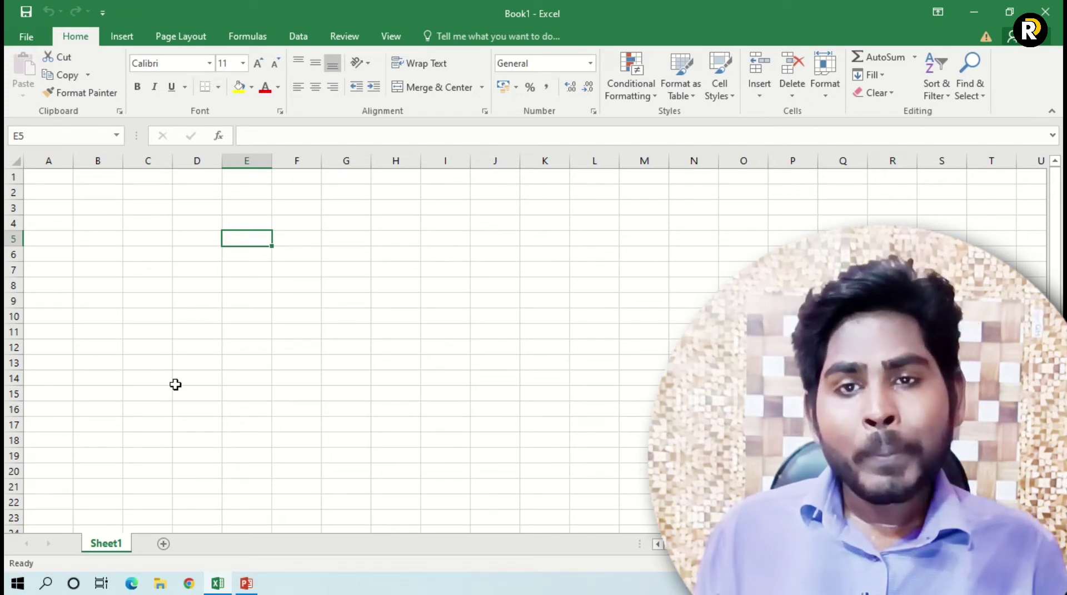
{"action": "left_click", "coordinate": [188, 323]}
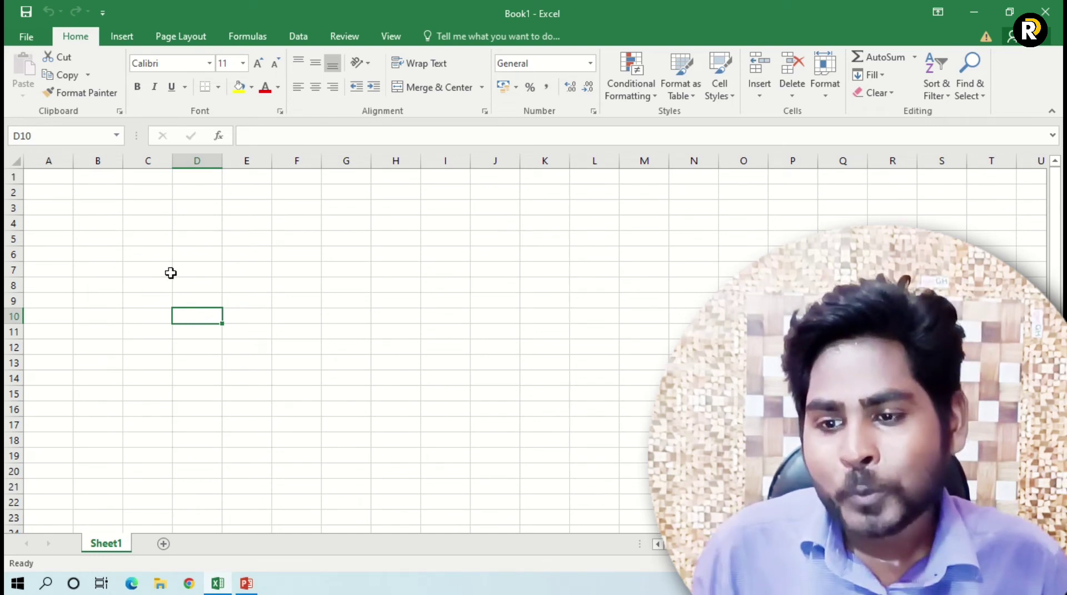
Step: Enter the number 100 in cell D7
{"action": "left_click", "coordinate": [181, 271]}
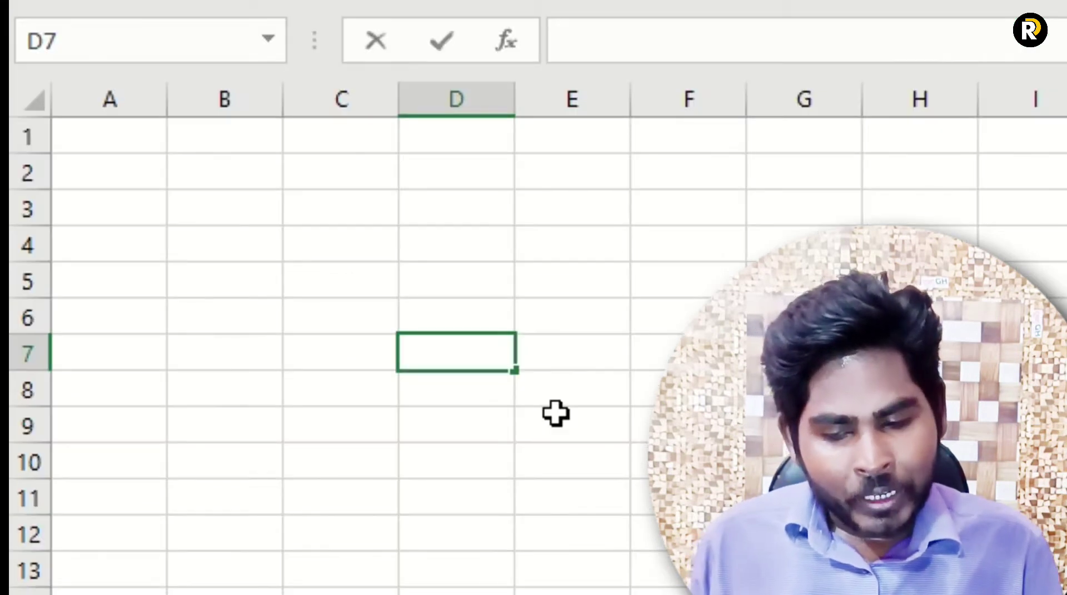
{"action": "type", "text": "100"}
{"action": "key", "text": "Return"}
{"action": "key", "text": "Up"}
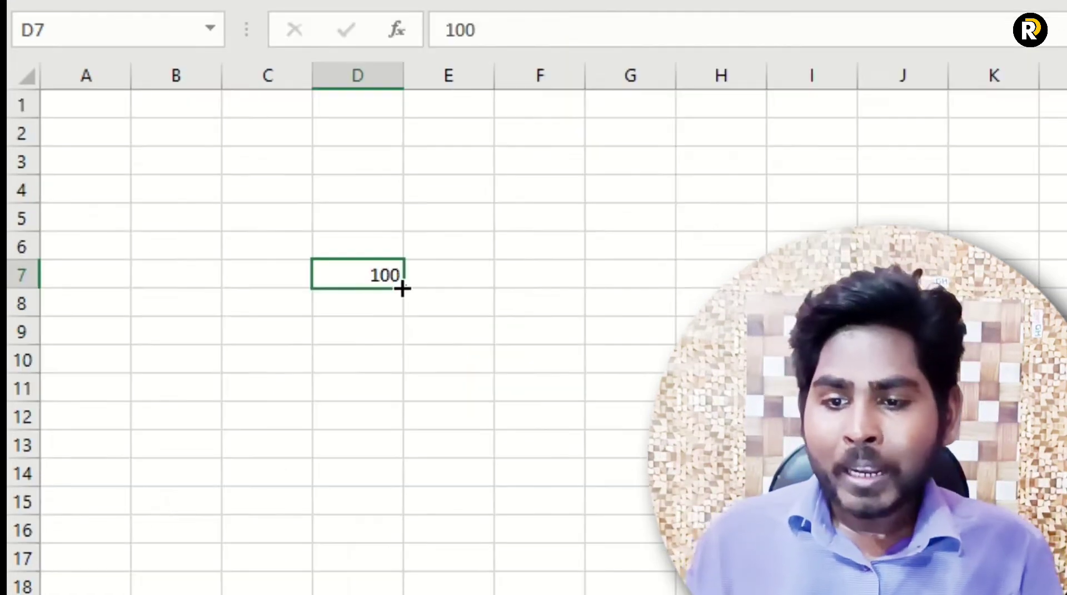
Step: Enter the text abcd in cell F7, then select C7 for a formula
{"action": "left_click", "coordinate": [549, 272]}
{"action": "type", "text": "a"}
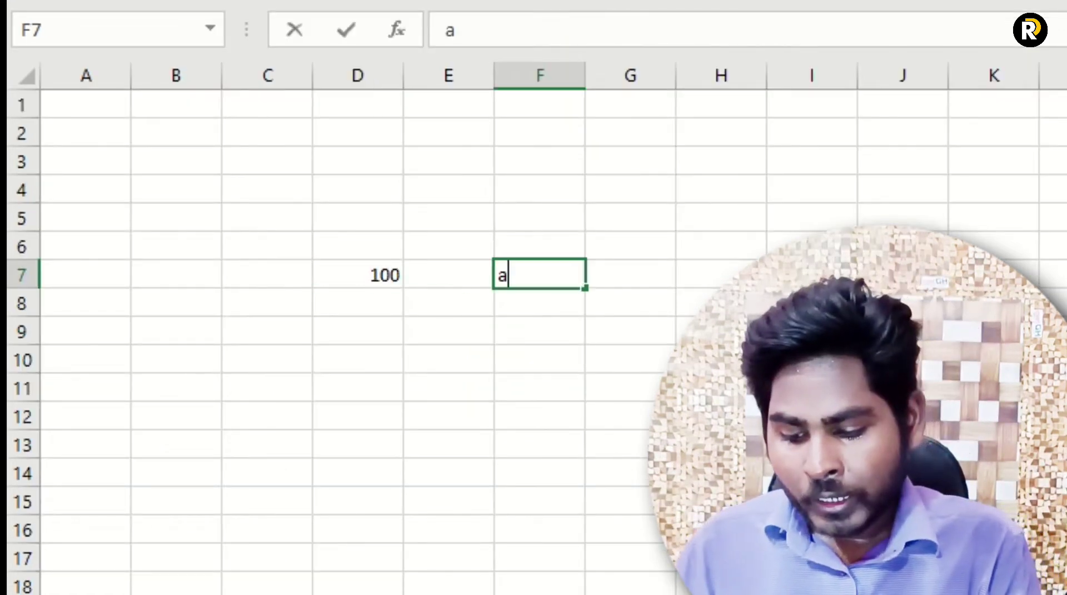
{"action": "type", "text": "bdc"}
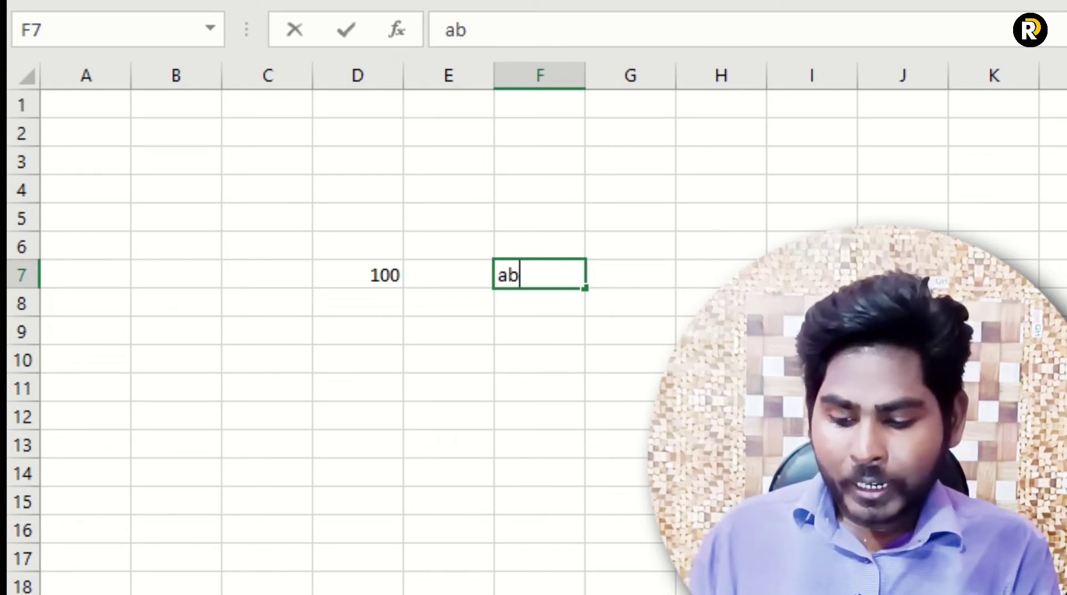
{"action": "key", "text": "Return"}
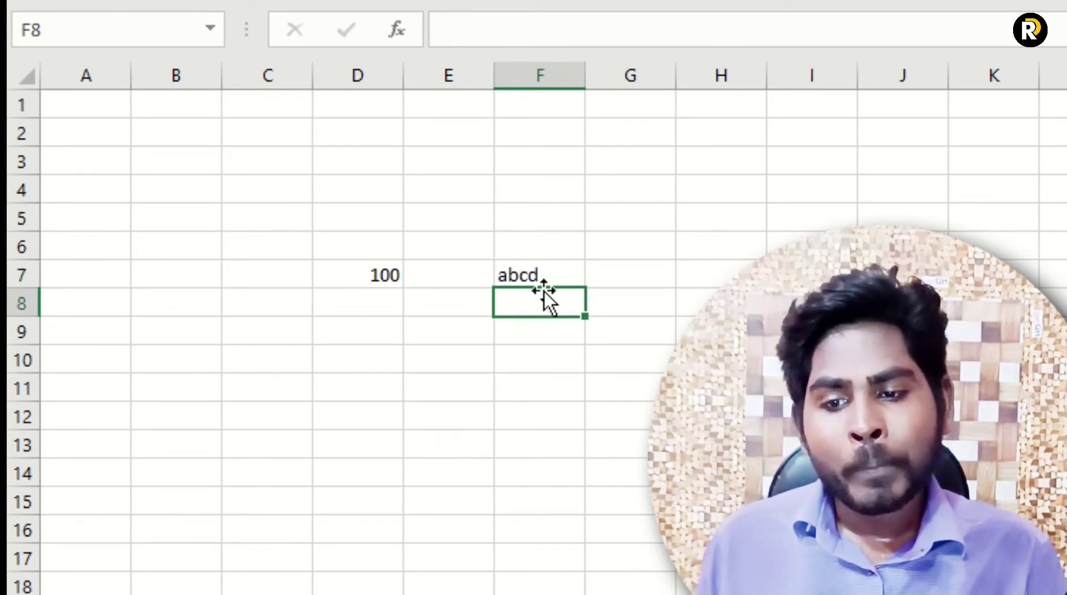
{"action": "left_click", "coordinate": [537, 272]}
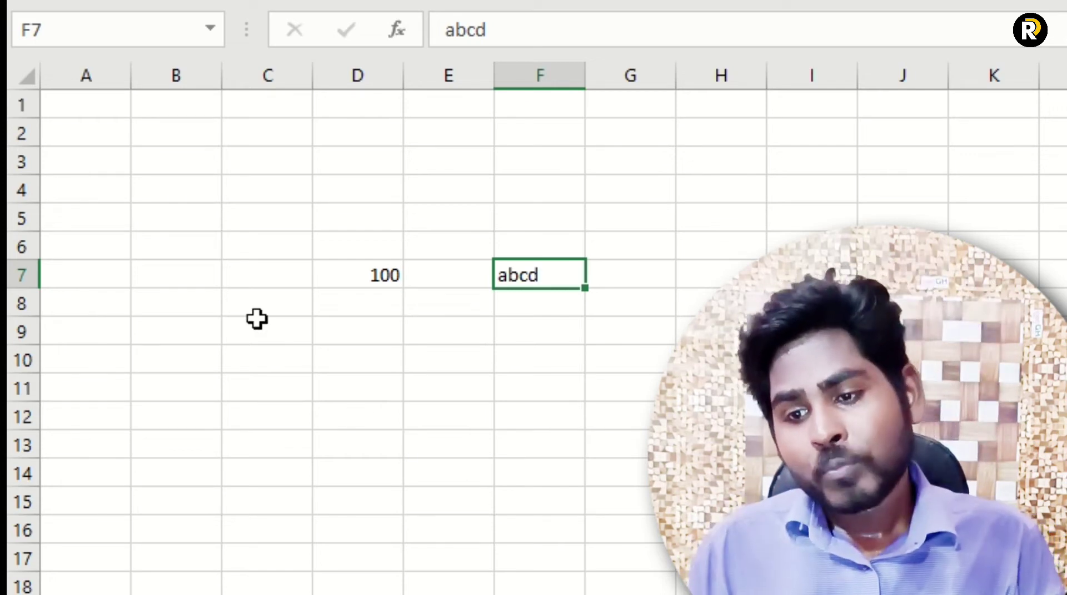
{"action": "left_click", "coordinate": [239, 276]}
{"action": "type", "text": "="}
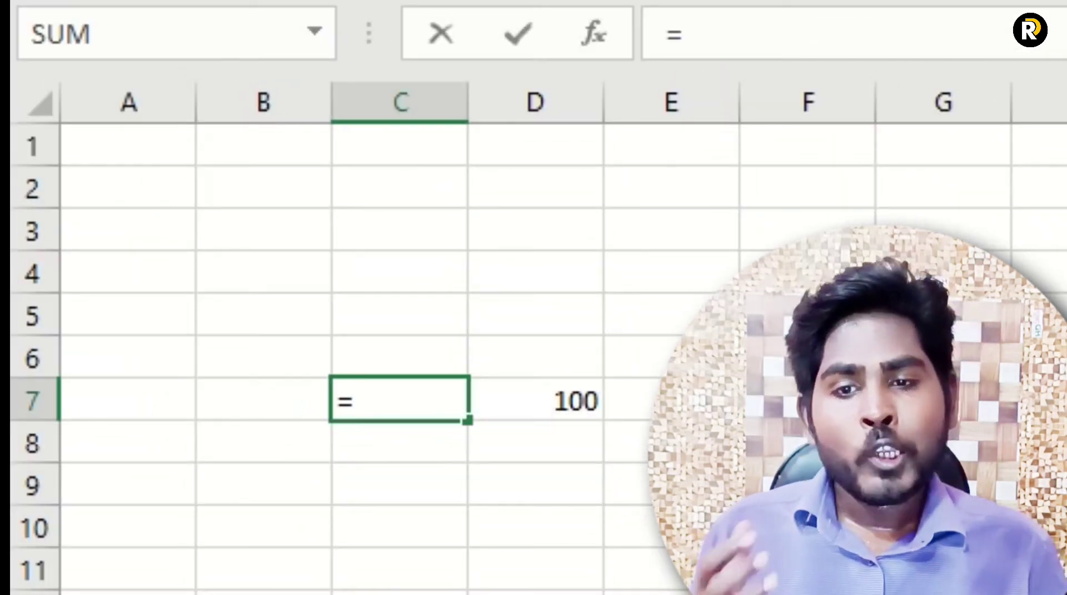
Step: Cancel the C7 entry, enter =100 in D9, and start a formula in C11
{"action": "key", "text": "Escape"}
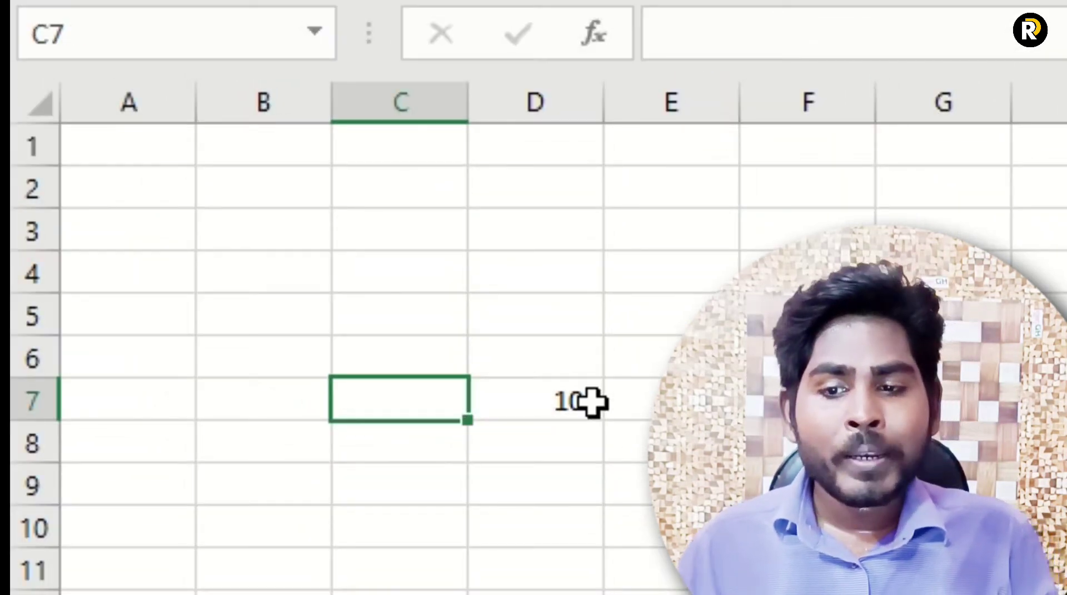
{"action": "left_click", "coordinate": [592, 402]}
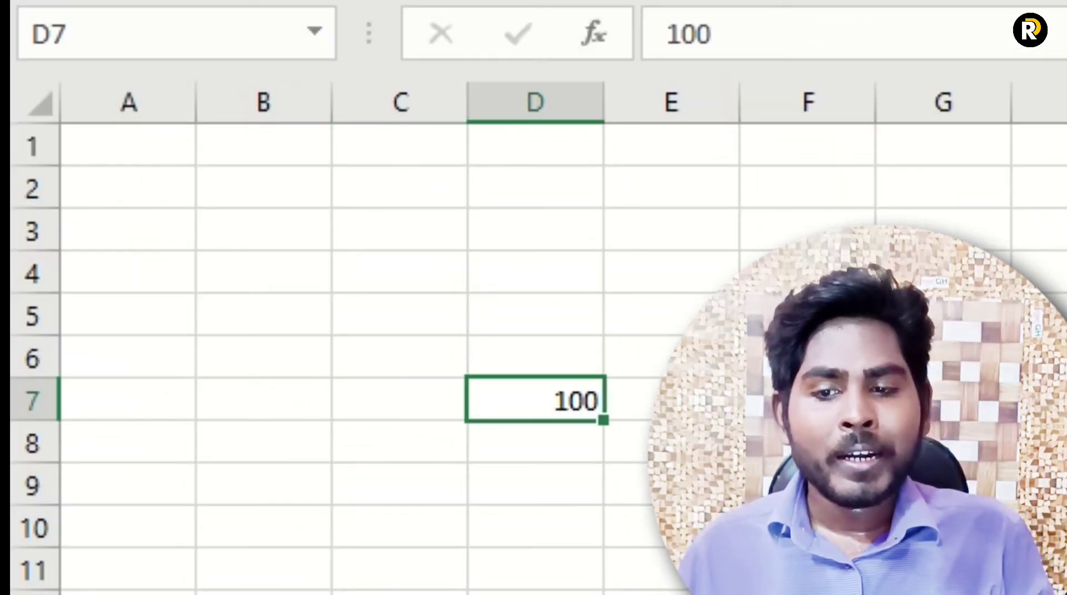
{"action": "left_click", "coordinate": [408, 536]}
{"action": "left_click", "coordinate": [582, 481]}
{"action": "type", "text": "=100"}
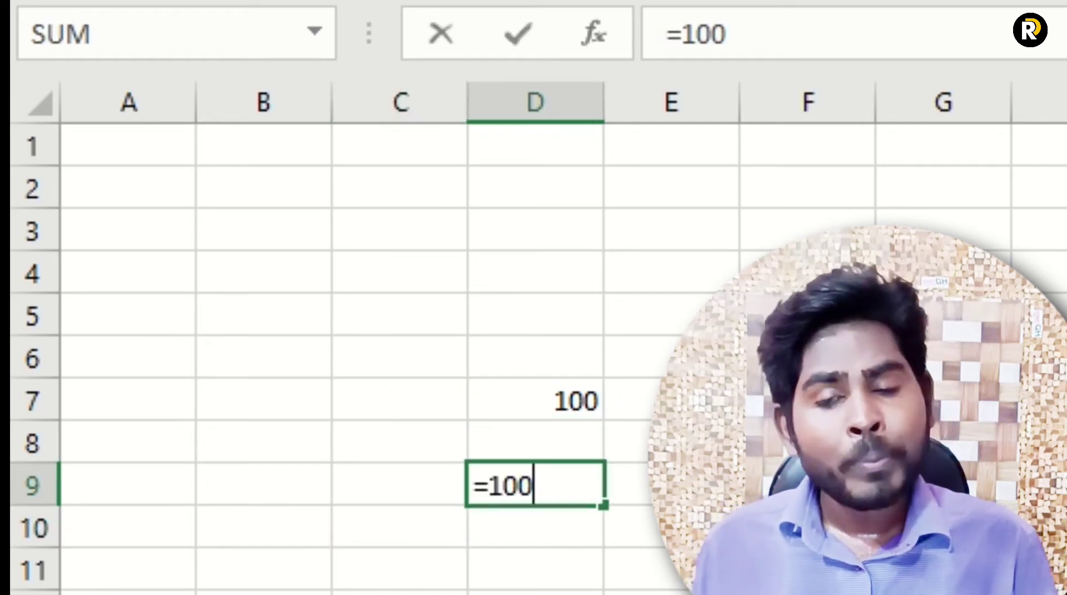
{"action": "key", "text": "Return"}
{"action": "key", "text": "Up"}
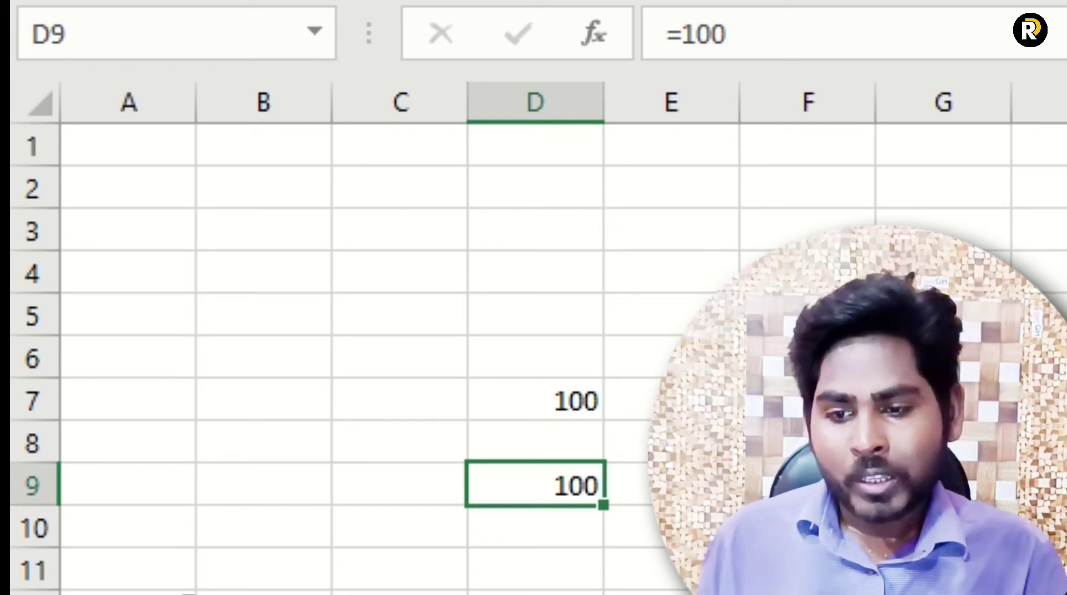
{"action": "left_click", "coordinate": [380, 574]}
{"action": "type", "text": "="}
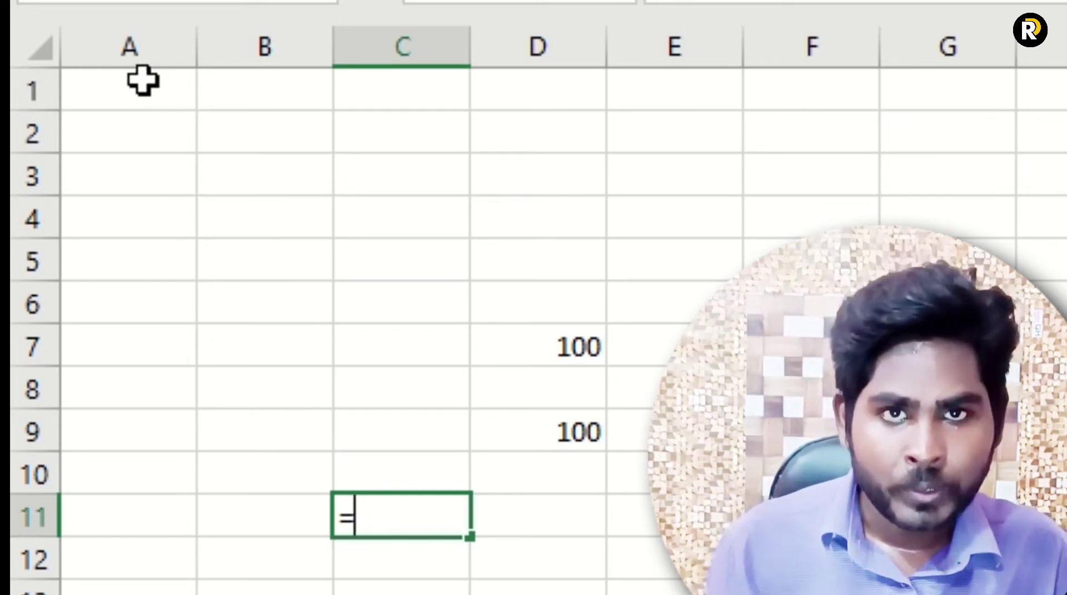
Step: Complete =A1 in C11 so it shows 0, then select A1
{"action": "left_click", "coordinate": [143, 81]}
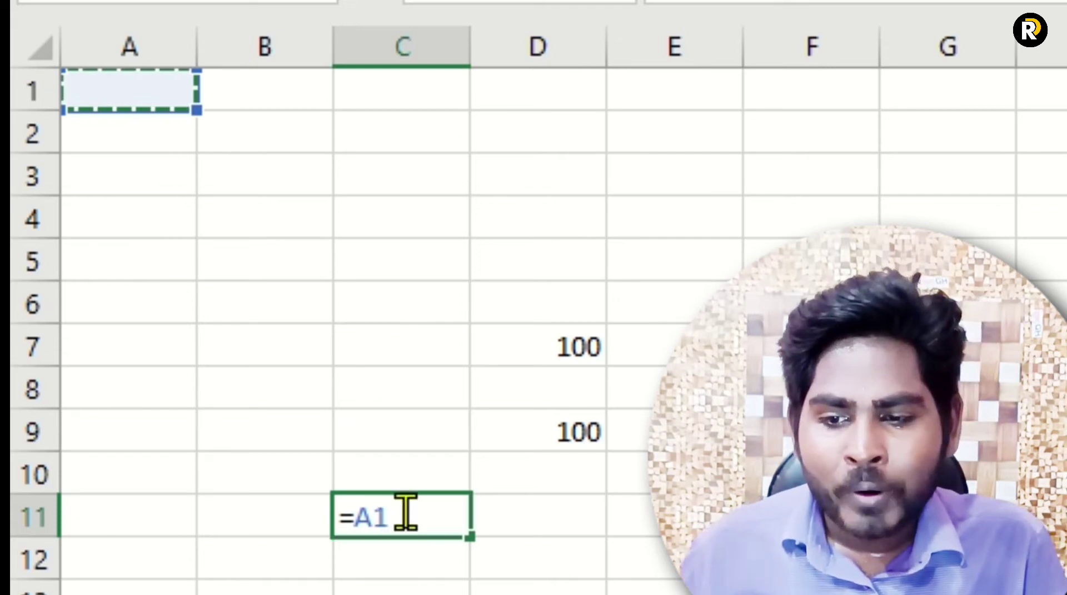
{"action": "left_click_drag", "start_coordinate": [407, 512], "coordinate": [311, 508]}
{"action": "key", "text": "ctrl+c"}
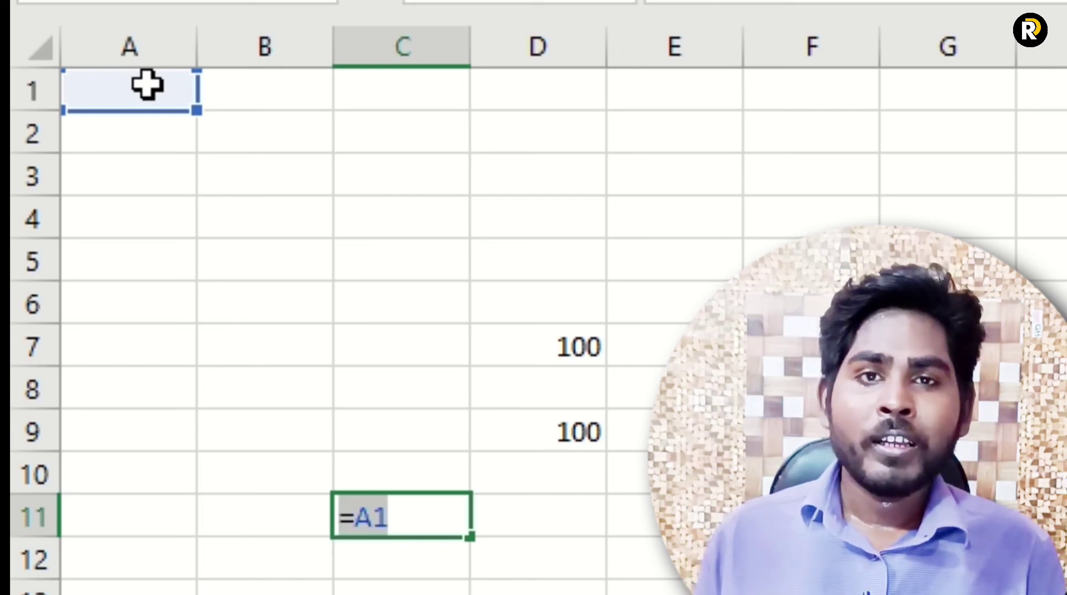
{"action": "left_click", "coordinate": [77, 81]}
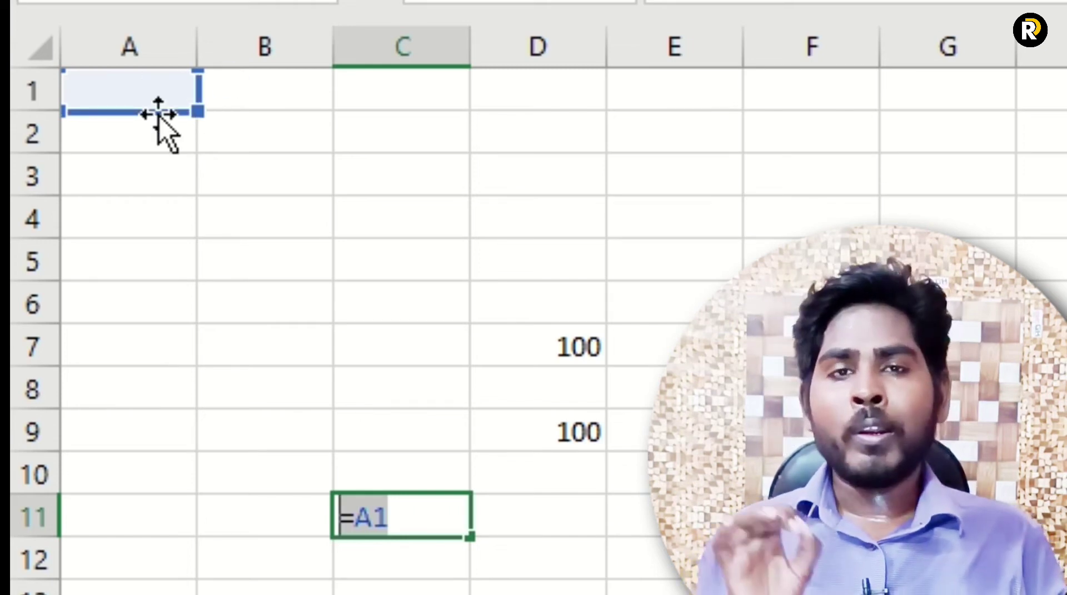
{"action": "key", "text": "Return"}
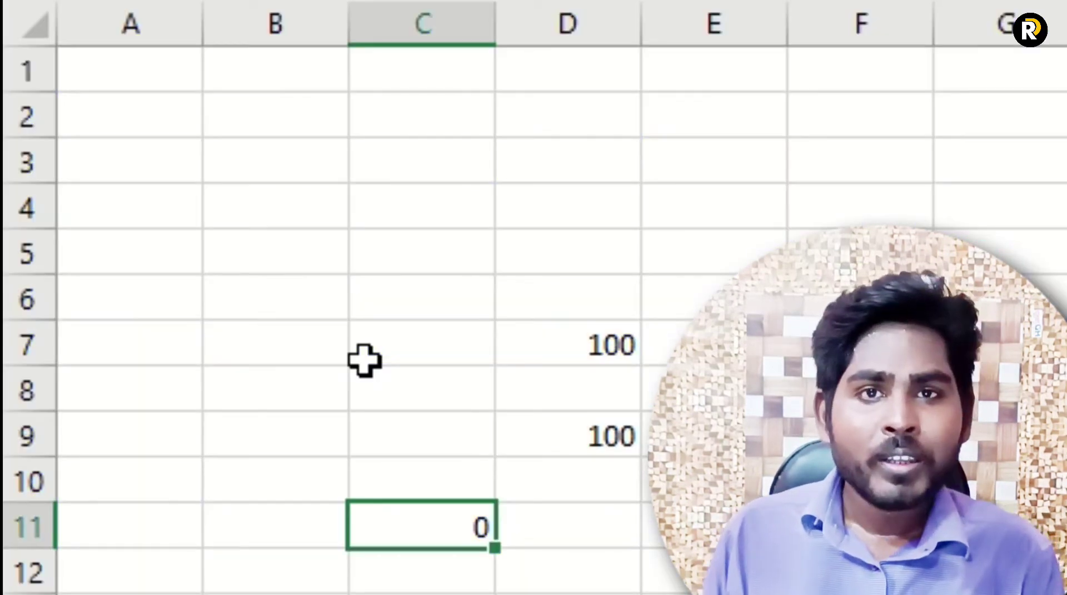
{"action": "left_click", "coordinate": [167, 86]}
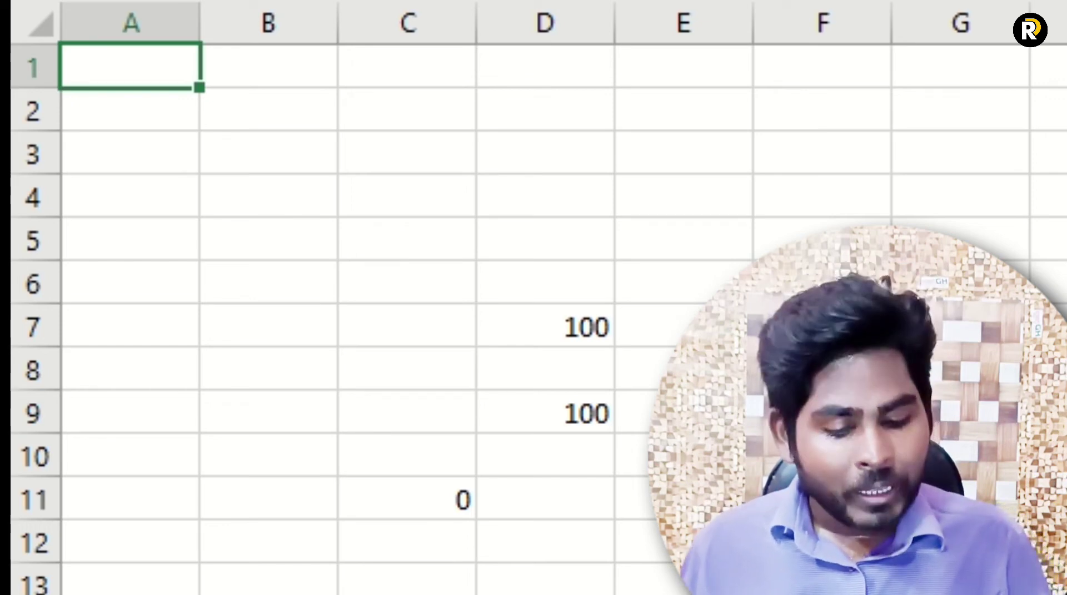
Step: Enter 100 in A1 and check that C11's =A1 now shows 100
{"action": "key", "text": "Return"}
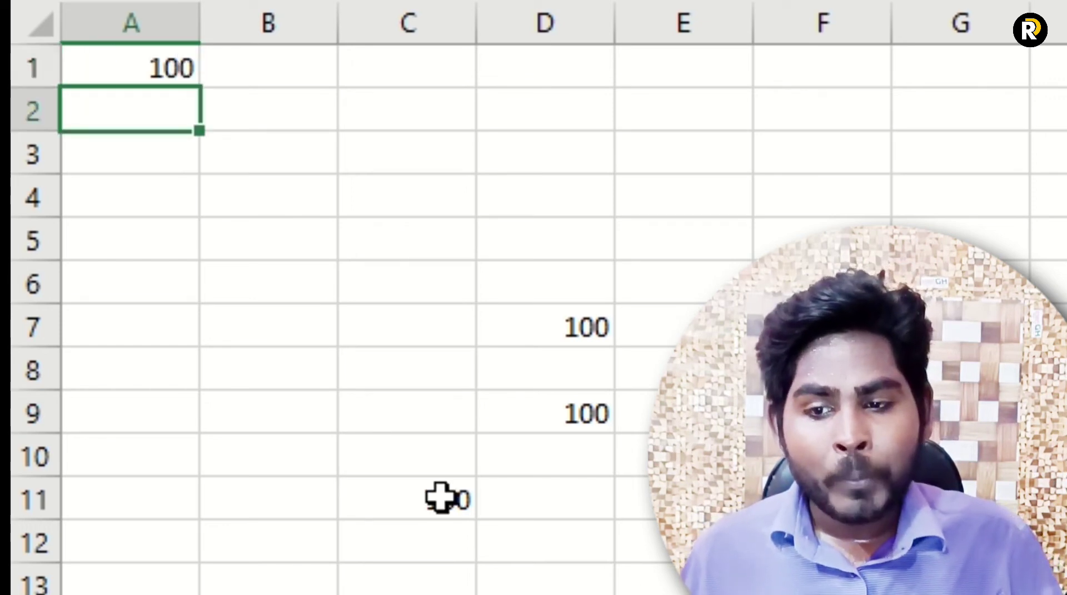
{"action": "left_click", "coordinate": [440, 498]}
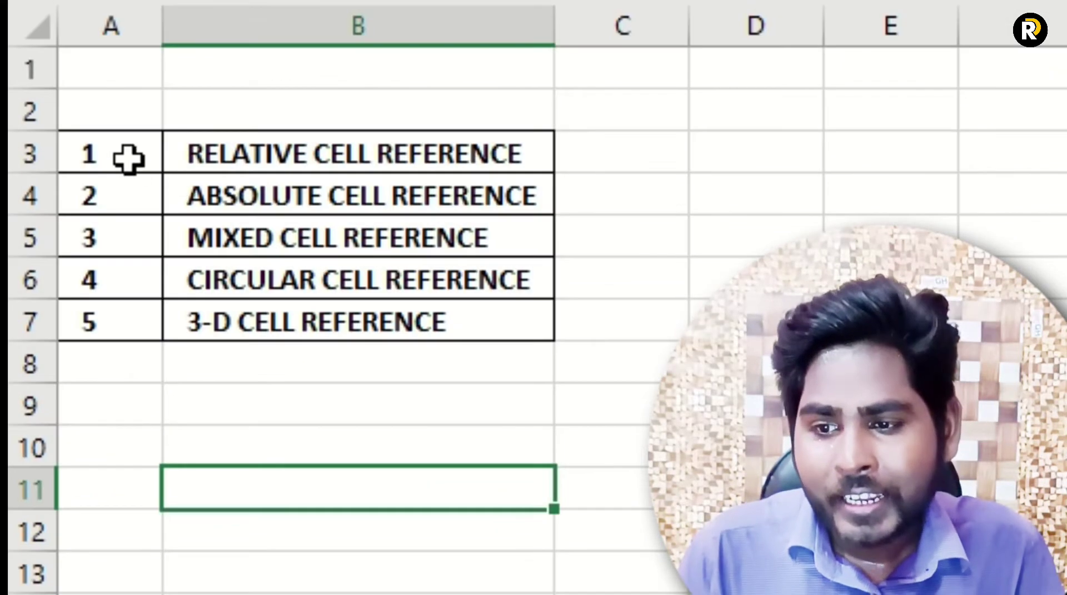
Step: Highlight the relative and absolute reference entries, then enter 10 in E3 and 20 in E4
{"action": "left_click_drag", "start_coordinate": [126, 157], "coordinate": [276, 167]}
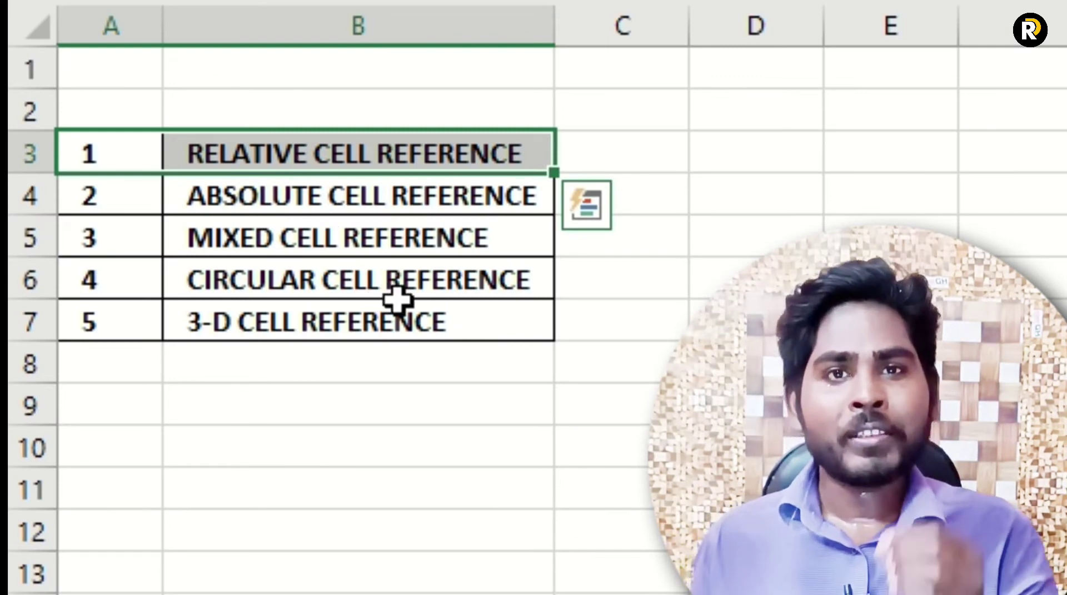
{"action": "left_click", "coordinate": [108, 213]}
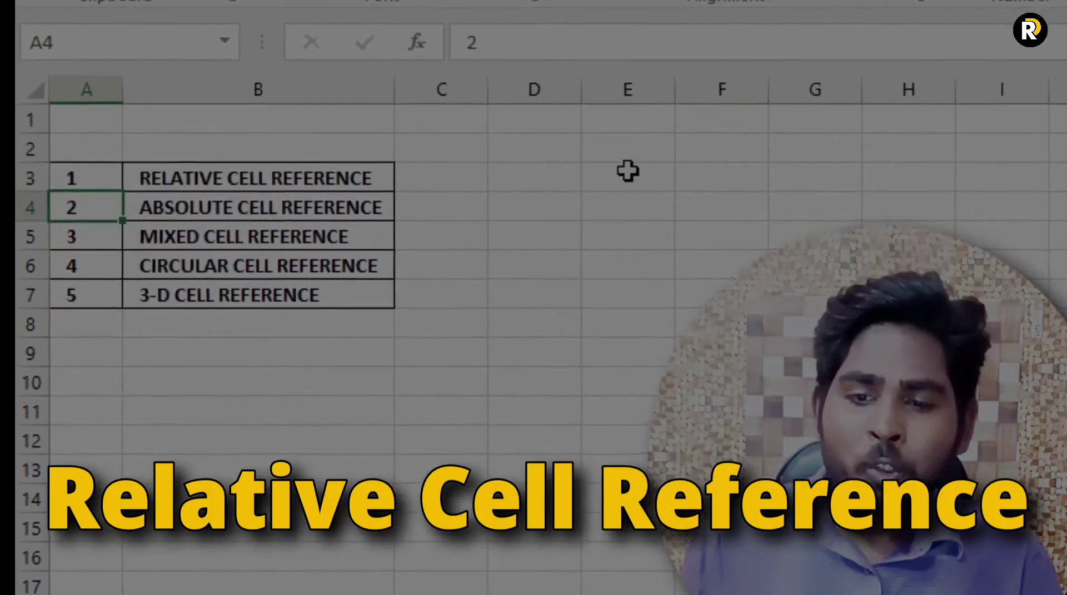
{"action": "left_click", "coordinate": [626, 173]}
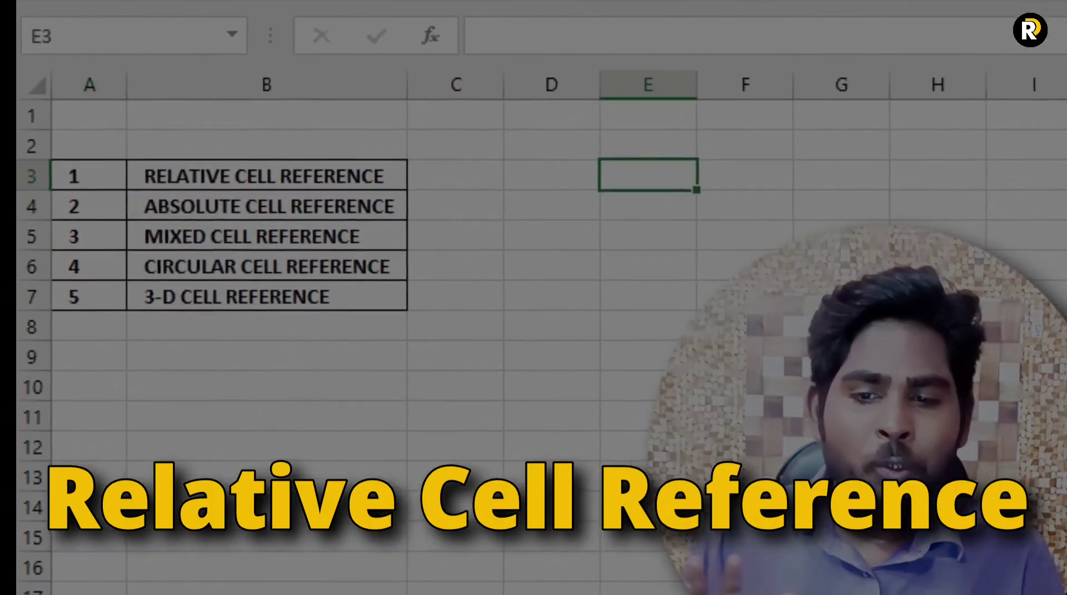
{"action": "key", "text": "Down"}
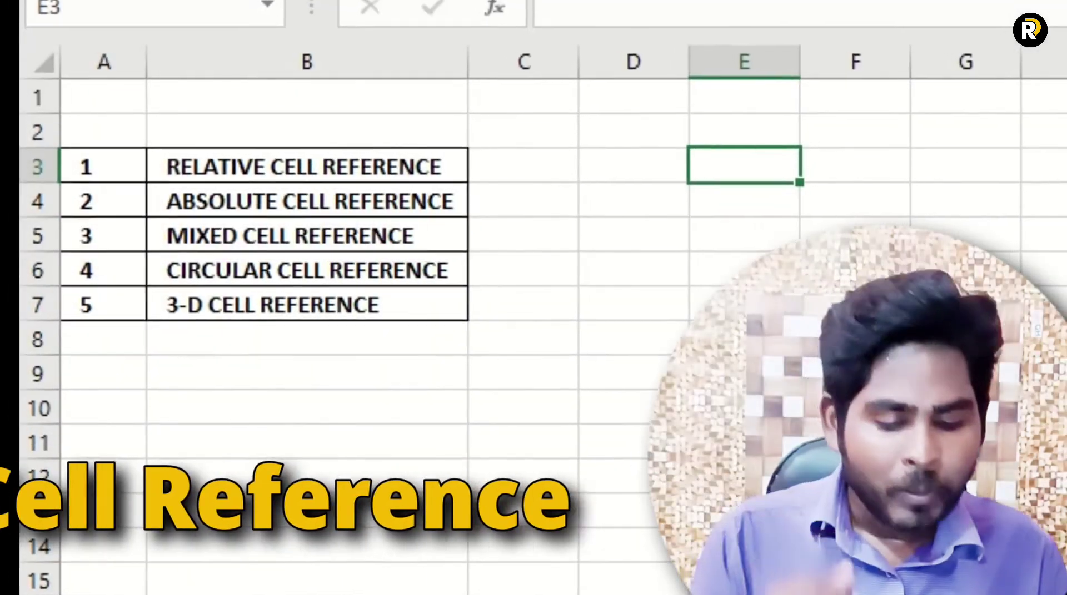
{"action": "type", "text": "10"}
{"action": "key", "text": "Return"}
{"action": "type", "text": "20"}
{"action": "key", "text": "Return"}
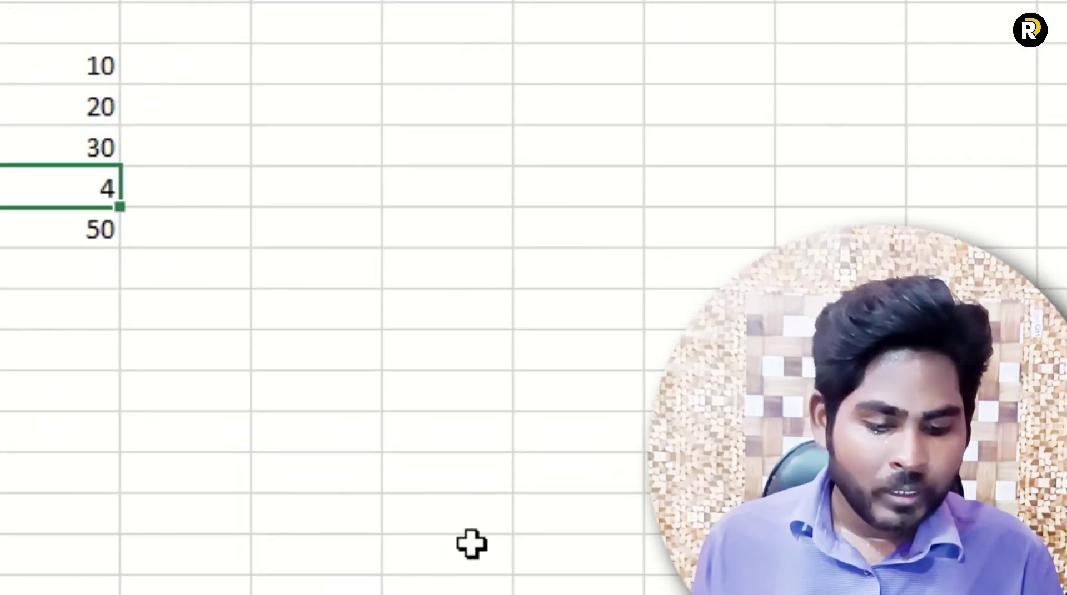
Step: Enter 100, 200, 500, 300 and 600 down cells F3 to F7
{"action": "key", "text": "Right"}
{"action": "key", "text": "Up"}
{"action": "key", "text": "Up"}
{"action": "key", "text": "Up"}
{"action": "key", "text": "Up"}
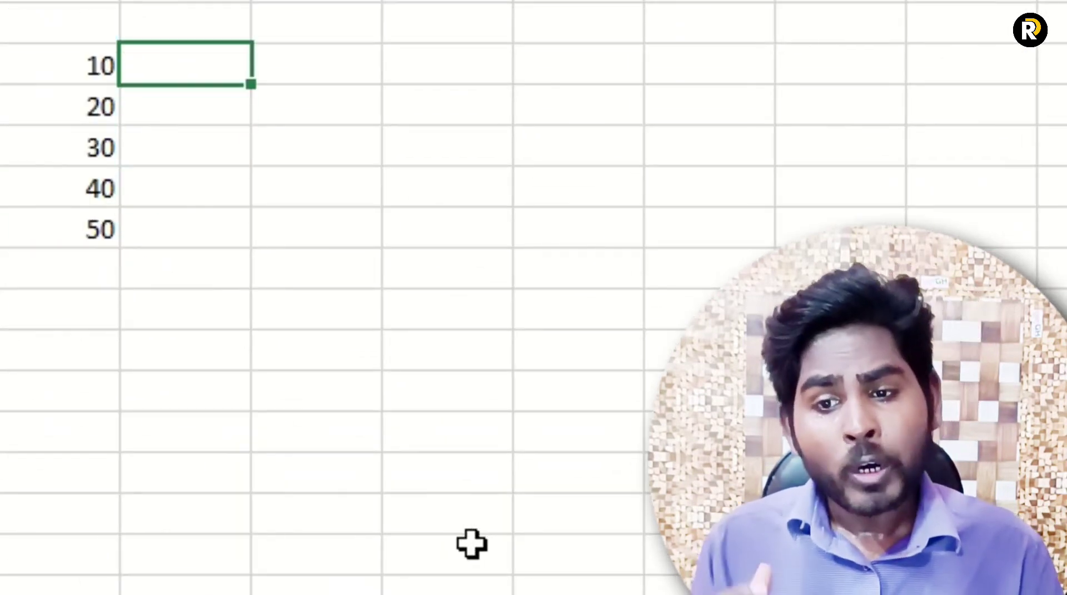
{"action": "type", "text": "0"}
{"action": "key", "text": "Return"}
{"action": "type", "text": "2"}
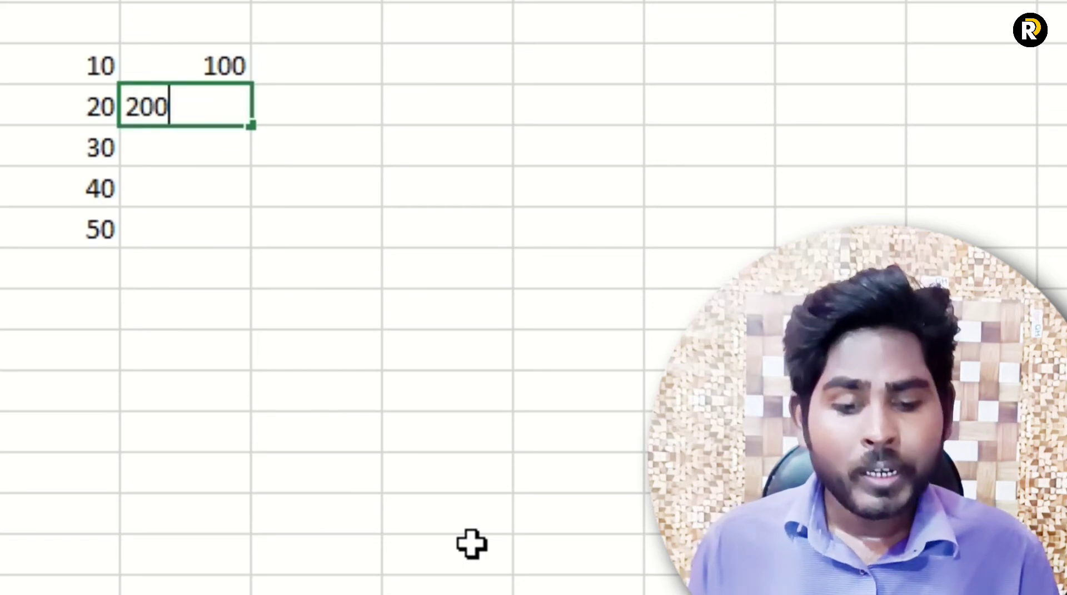
{"action": "key", "text": "Return"}
{"action": "type", "text": "500"}
{"action": "key", "text": "Return"}
{"action": "type", "text": "3000"}
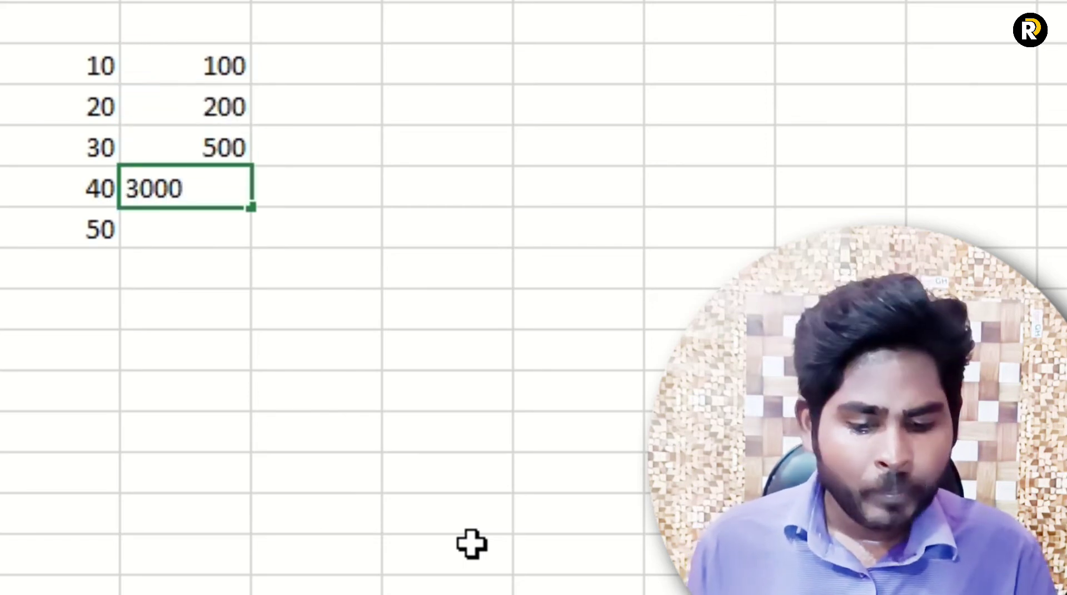
{"action": "key", "text": "BackSpace"}
{"action": "key", "text": "Return"}
{"action": "type", "text": "600"}
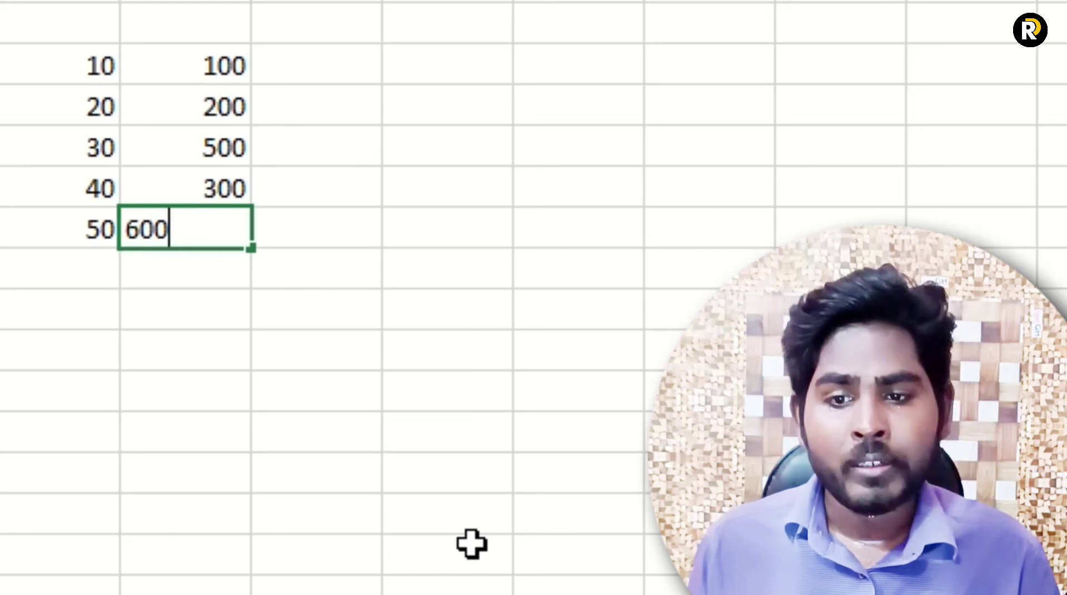
{"action": "key", "text": "Right"}
Step: Select the 10 and 100 cells in E3:F3, then pick empty cell H3
{"action": "key", "text": "Up"}
{"action": "key", "text": "Up"}
{"action": "key", "text": "Right"}
{"action": "key", "text": "Up"}
{"action": "key", "text": "Up"}
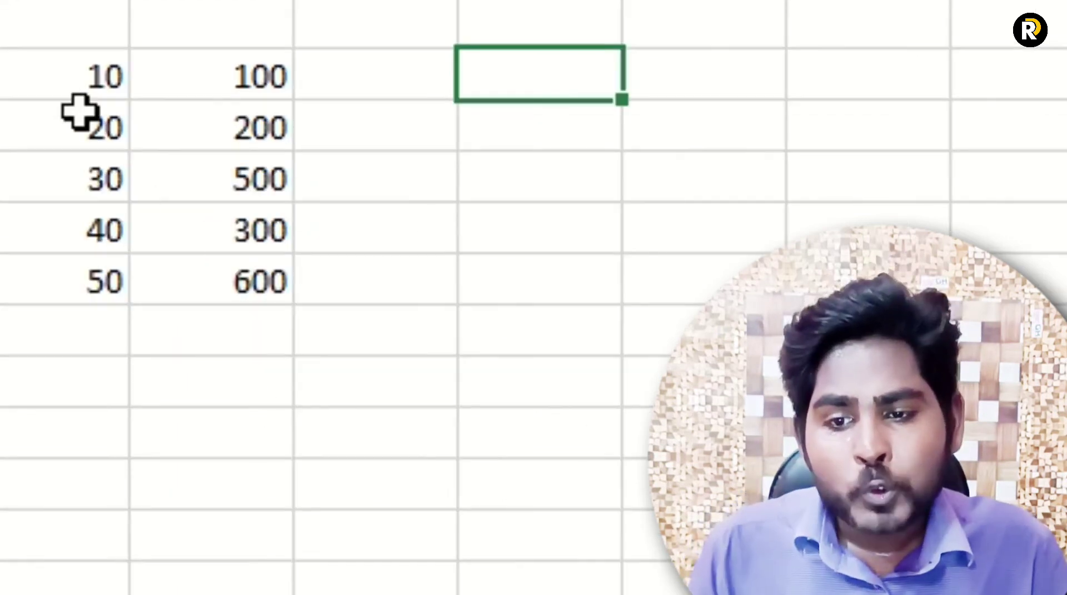
{"action": "left_click", "coordinate": [89, 84]}
{"action": "left_click", "coordinate": [272, 86]}
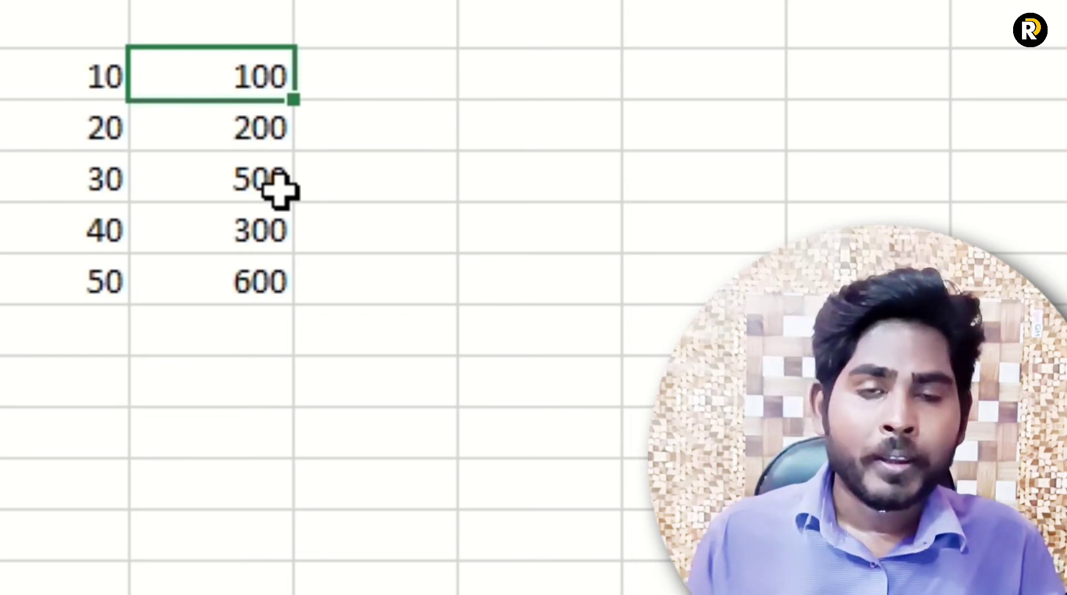
{"action": "left_click_drag", "start_coordinate": [52, 75], "coordinate": [231, 100]}
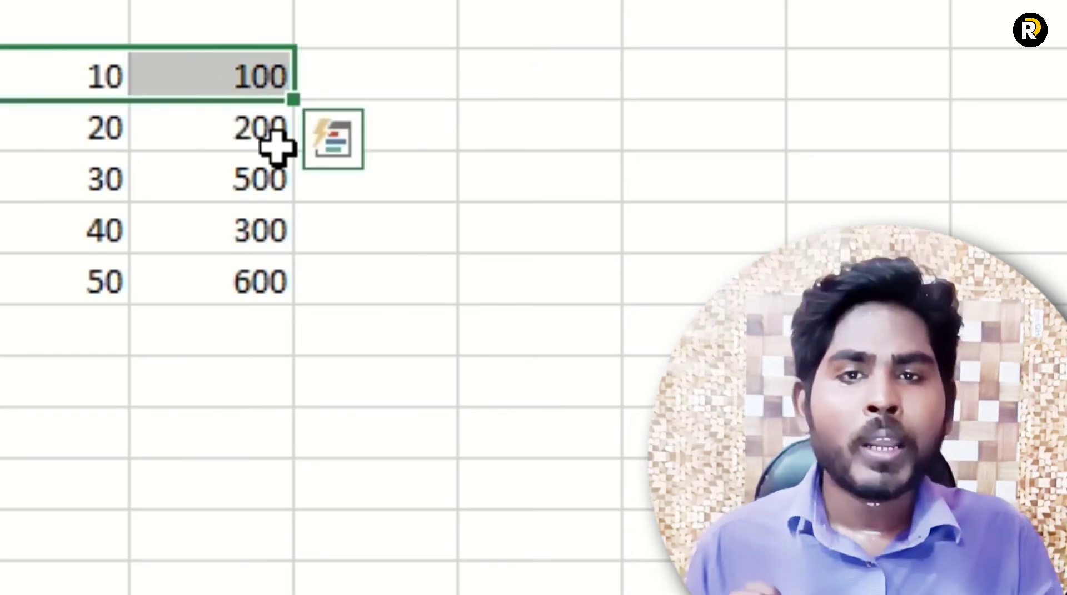
{"action": "left_click", "coordinate": [508, 94]}
{"action": "type", "text": "="}
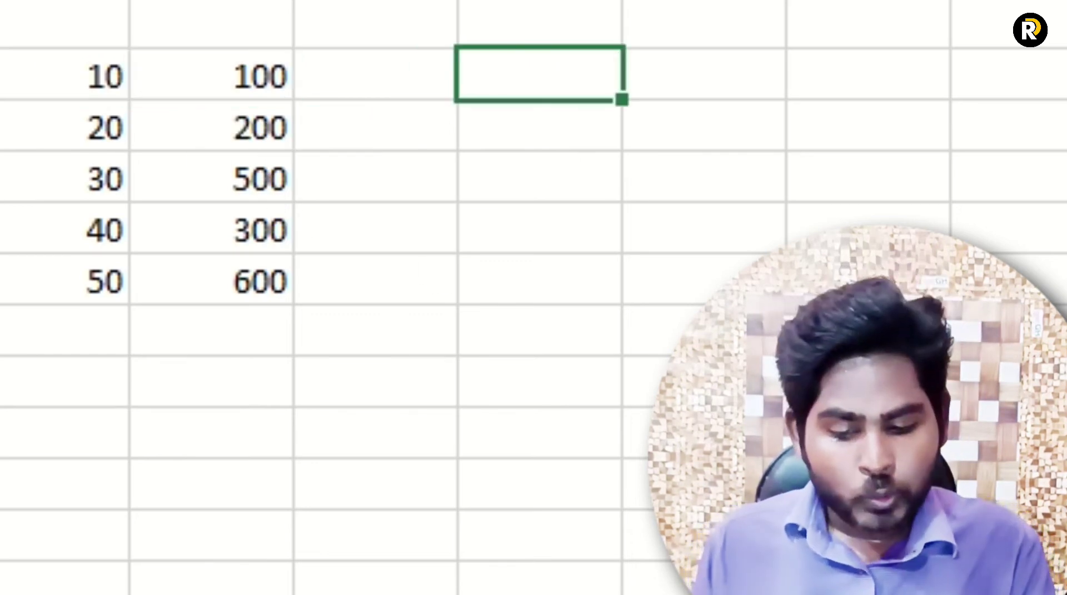
Step: Enter =E3*F3 in H3, showing 1000, then change E3 to 20 so it shows 2000
{"action": "left_click", "coordinate": [88, 90]}
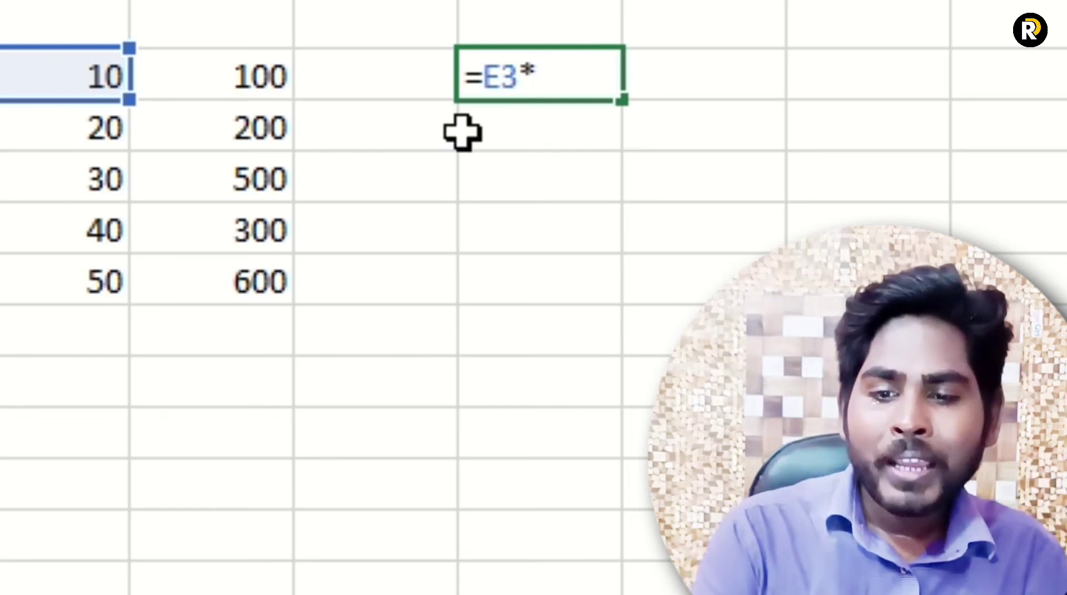
{"action": "left_click", "coordinate": [257, 86]}
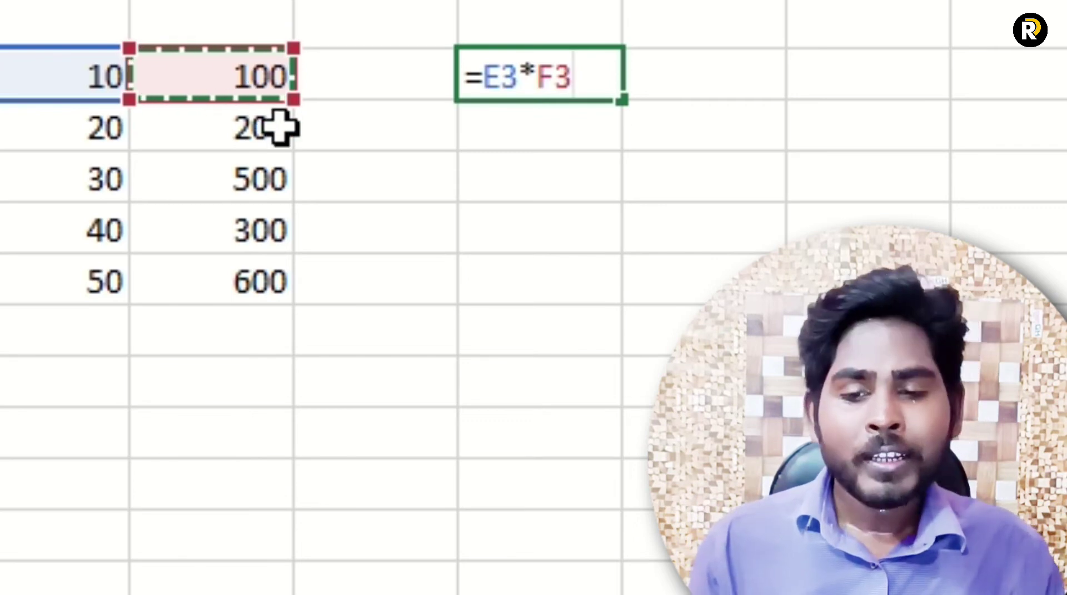
{"action": "key", "text": "Return"}
{"action": "key", "text": "Up"}
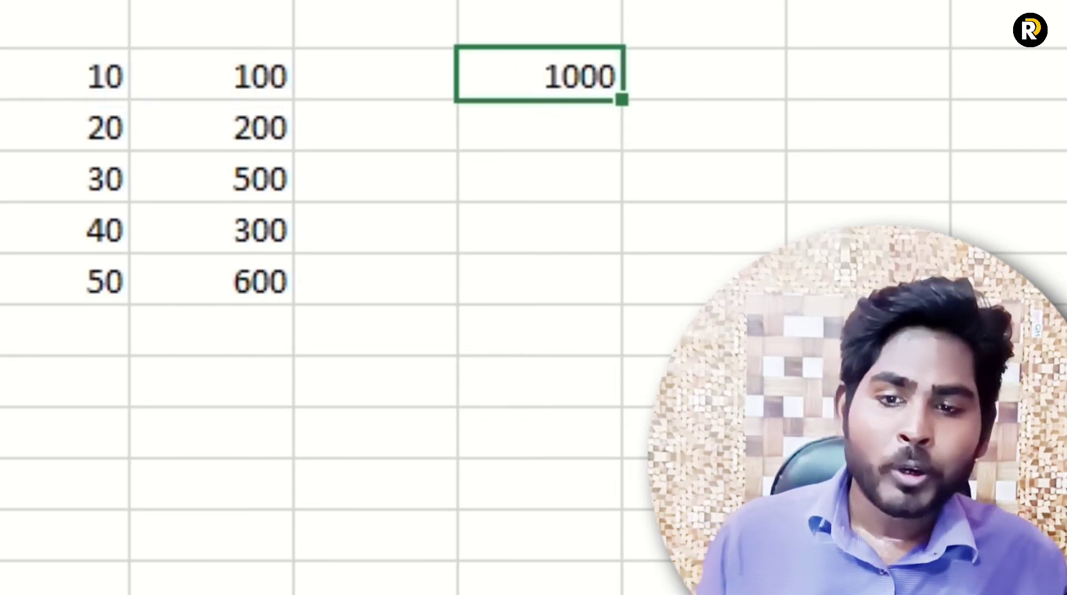
{"action": "left_click", "coordinate": [78, 69]}
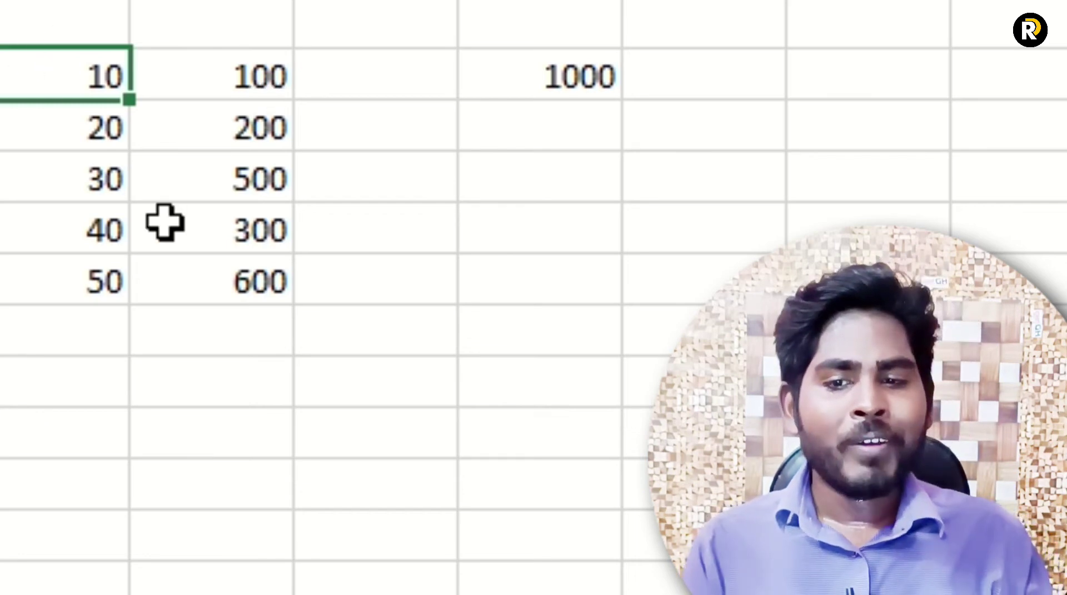
{"action": "type", "text": "20"}
{"action": "key", "text": "Return"}
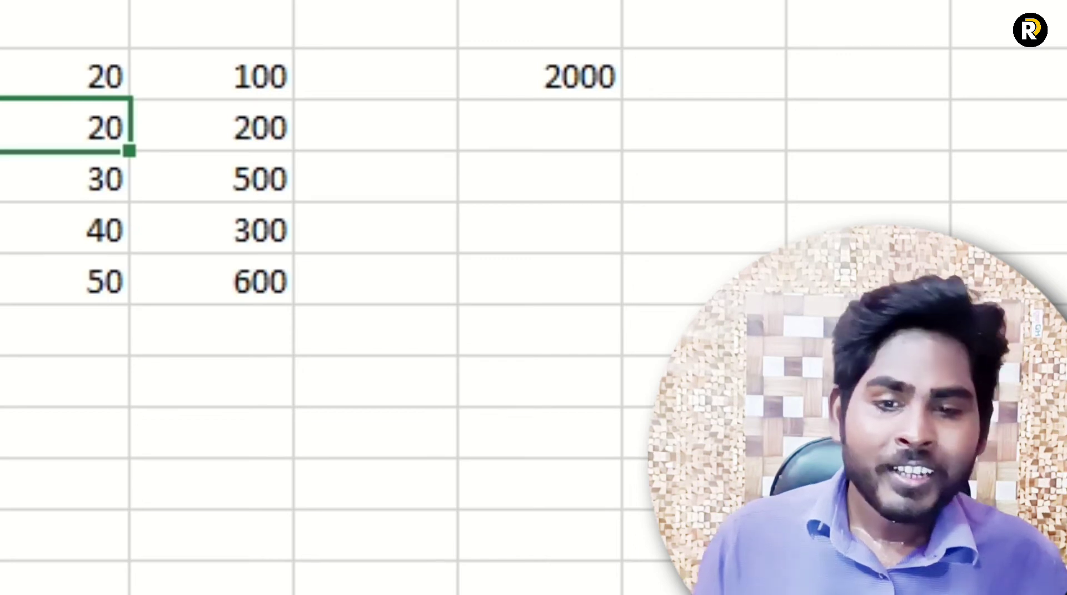
Step: Type a fixed 2000 in I3 beside the formula result for comparison
{"action": "left_click", "coordinate": [522, 62]}
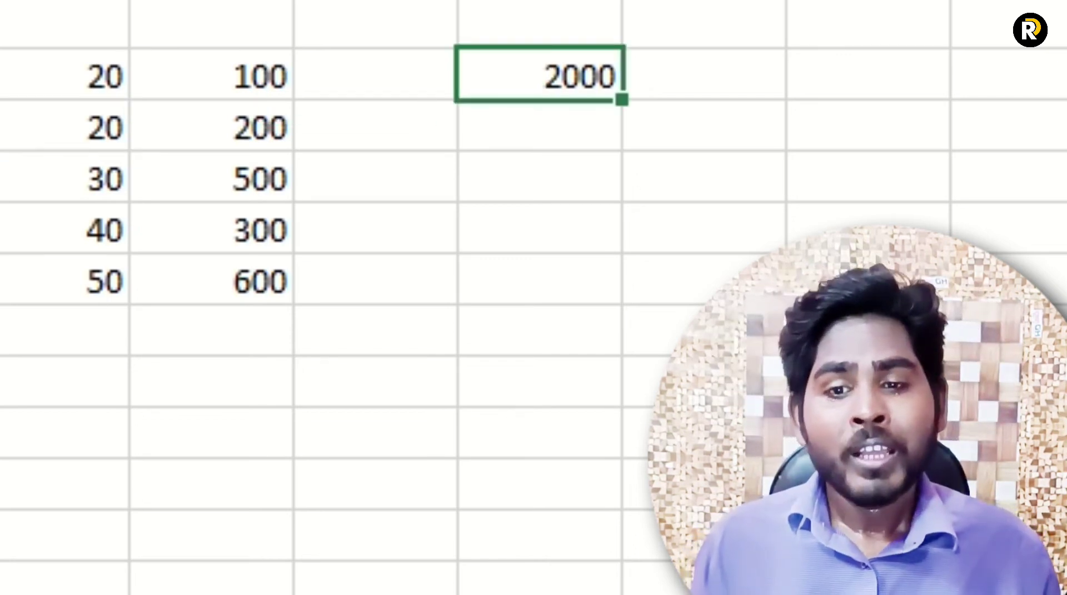
{"action": "left_click", "coordinate": [738, 93]}
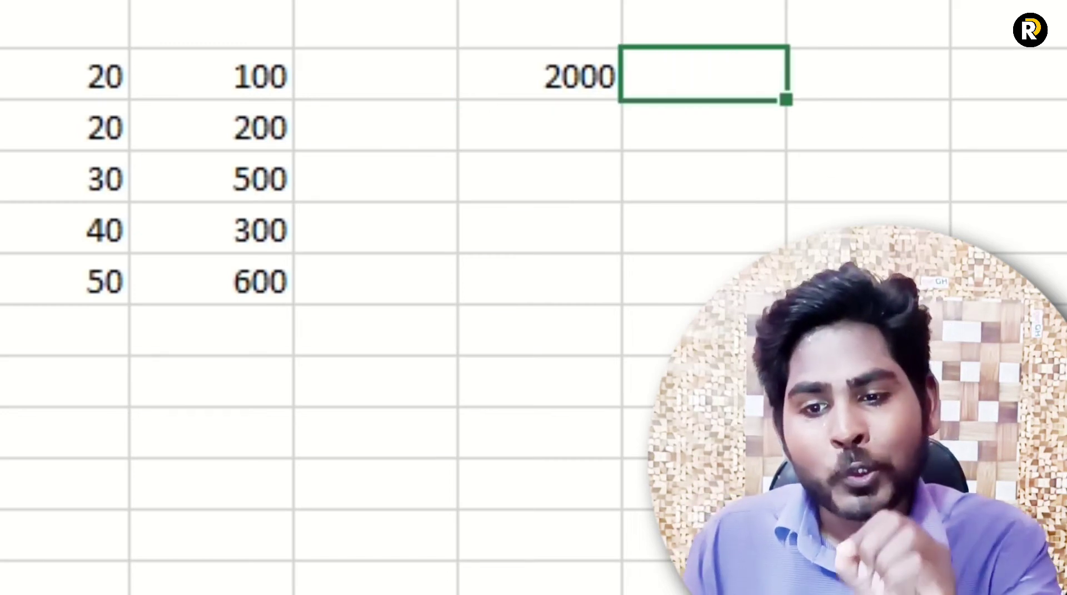
{"action": "type", "text": "20"}
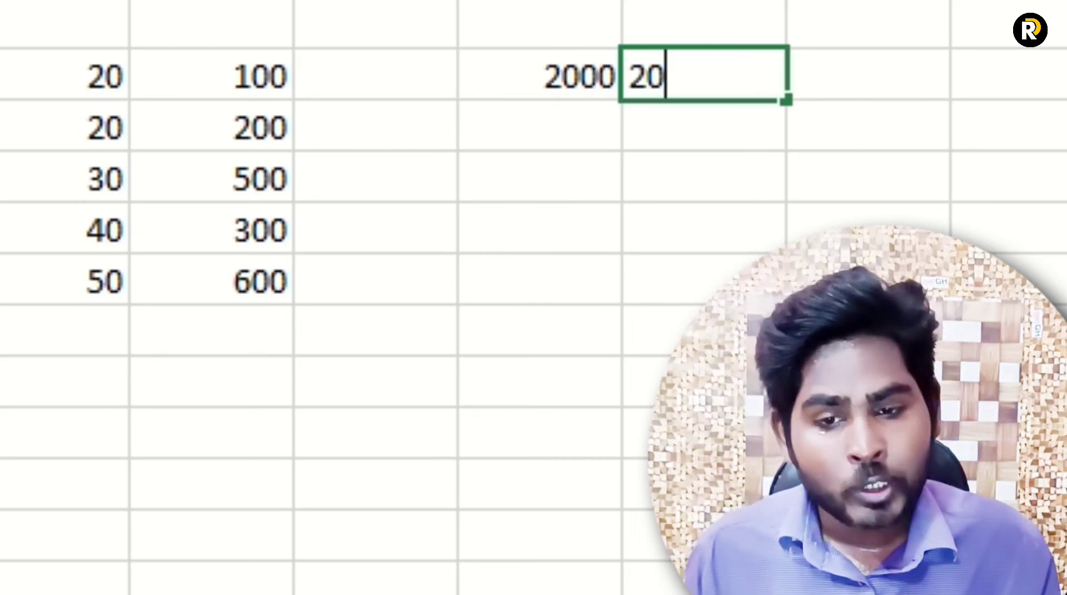
{"action": "type", "text": "00"}
{"action": "key", "text": "Return"}
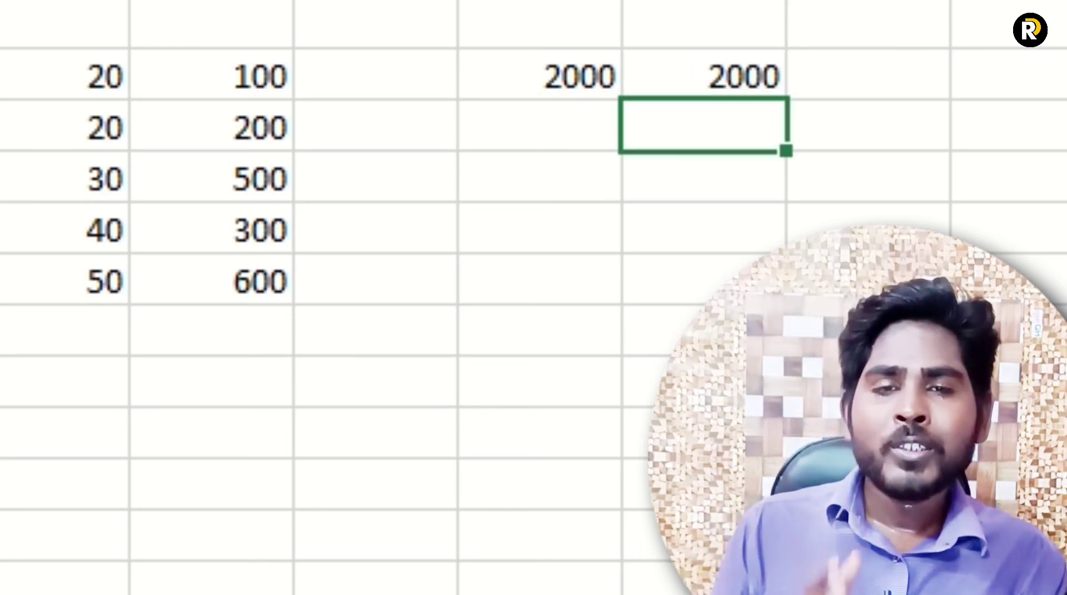
{"action": "left_click", "coordinate": [703, 73]}
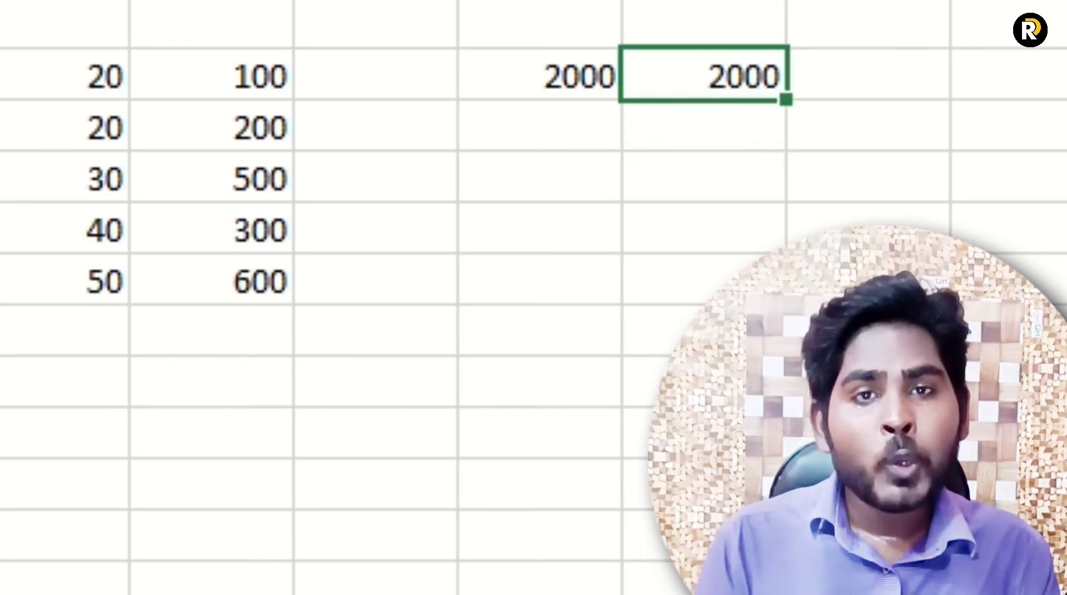
{"action": "left_click", "coordinate": [539, 73]}
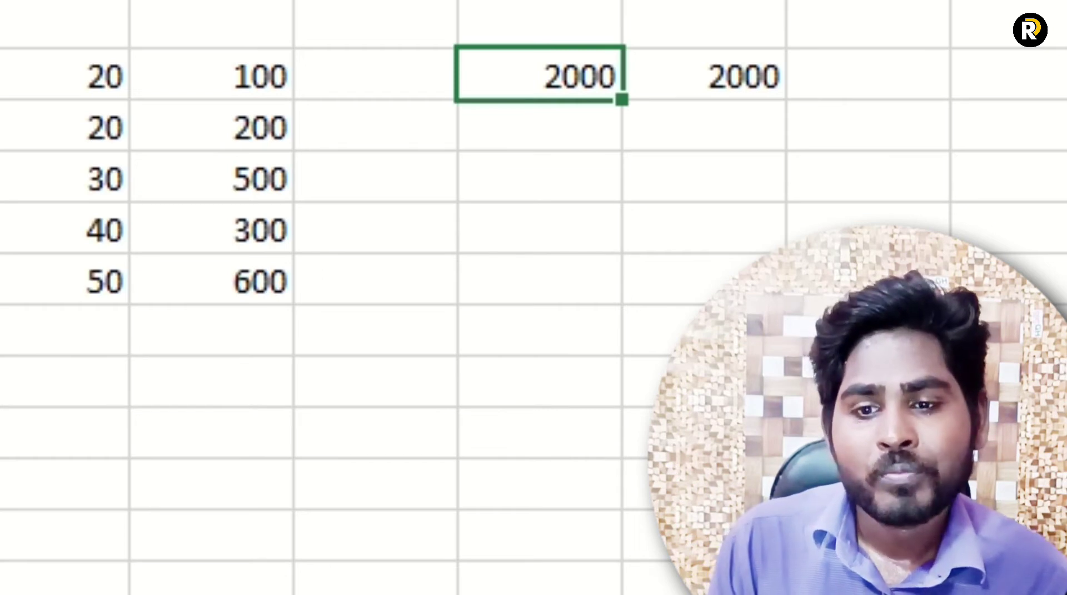
Step: Change E3 to 30 and confirm H3 updates to 3000 while I3 stays 2000
{"action": "left_click", "coordinate": [375, 75]}
{"action": "left_click", "coordinate": [67, 75]}
{"action": "type", "text": "30"}
{"action": "key", "text": "Return"}
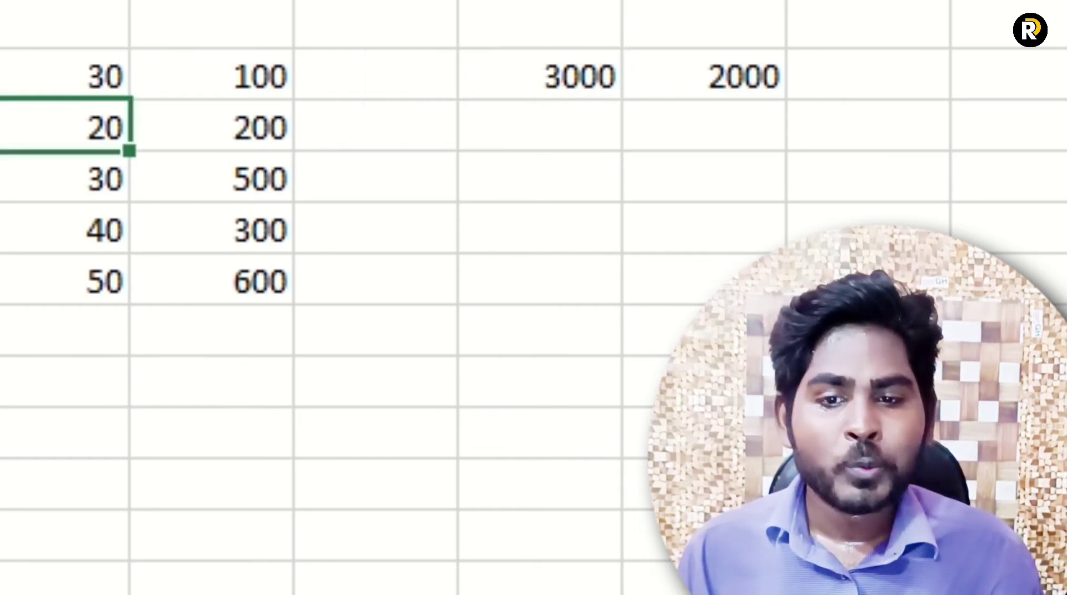
{"action": "left_click", "coordinate": [578, 81]}
{"action": "left_click", "coordinate": [755, 64]}
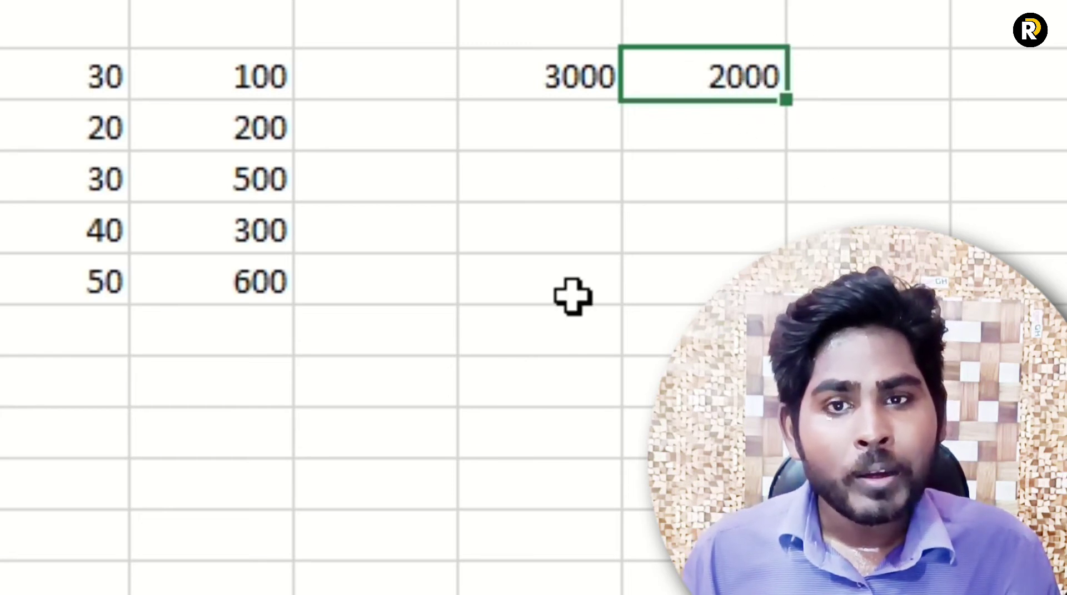
{"action": "left_click", "coordinate": [533, 81]}
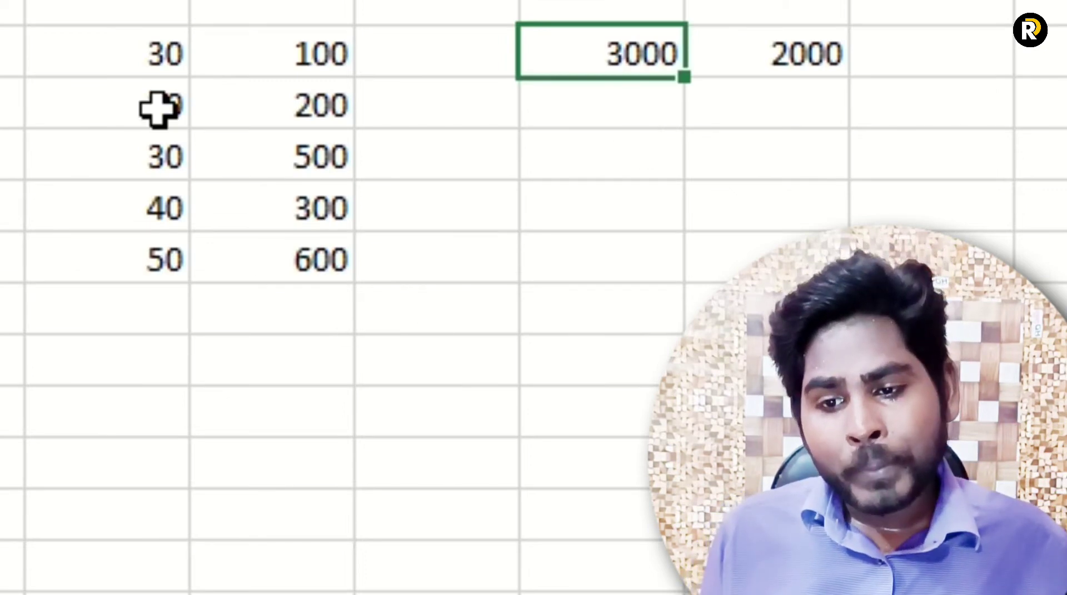
{"action": "left_click_drag", "start_coordinate": [133, 59], "coordinate": [186, 236]}
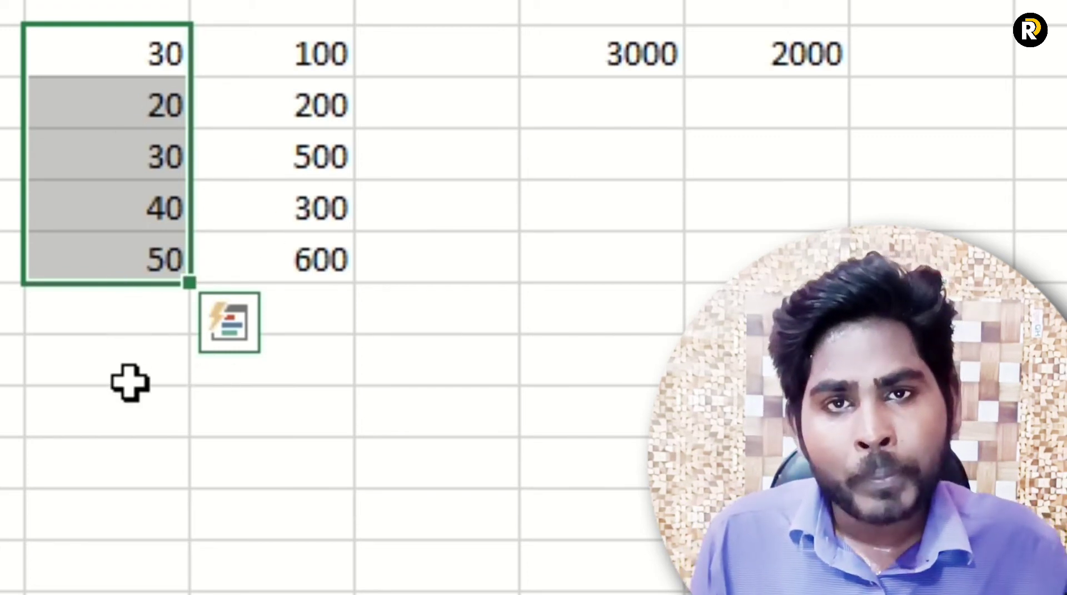
{"action": "left_click_drag", "start_coordinate": [114, 102], "coordinate": [111, 158]}
{"action": "key", "text": "ctrl+shift+Down"}
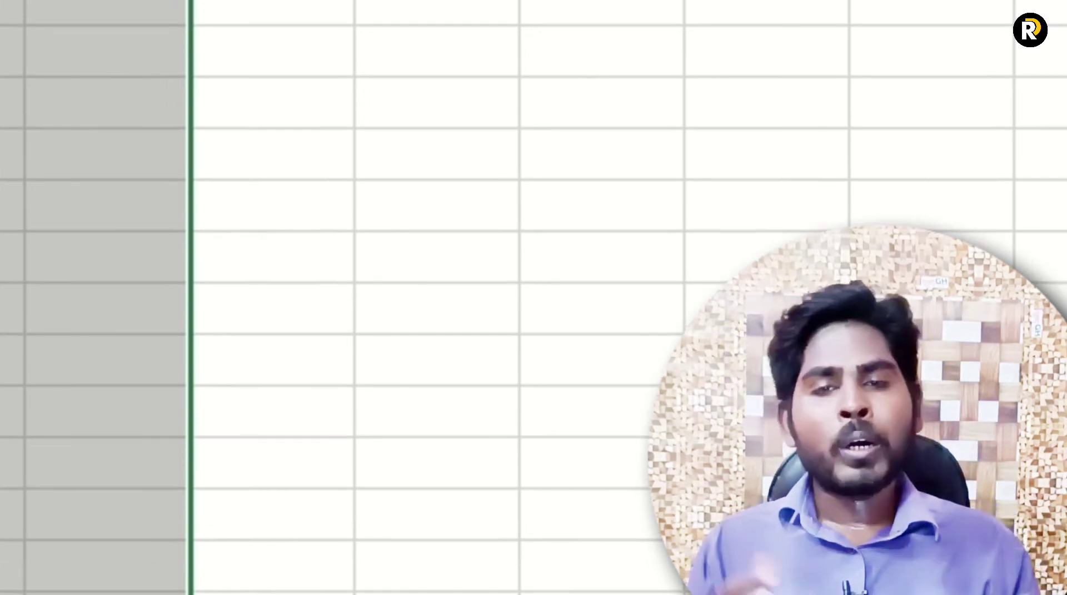
{"action": "scroll", "coordinate": [519, 499], "scroll_direction": "up", "scroll_amount": 10}
{"action": "scroll", "coordinate": [519, 500], "scroll_direction": "up", "scroll_amount": 1}
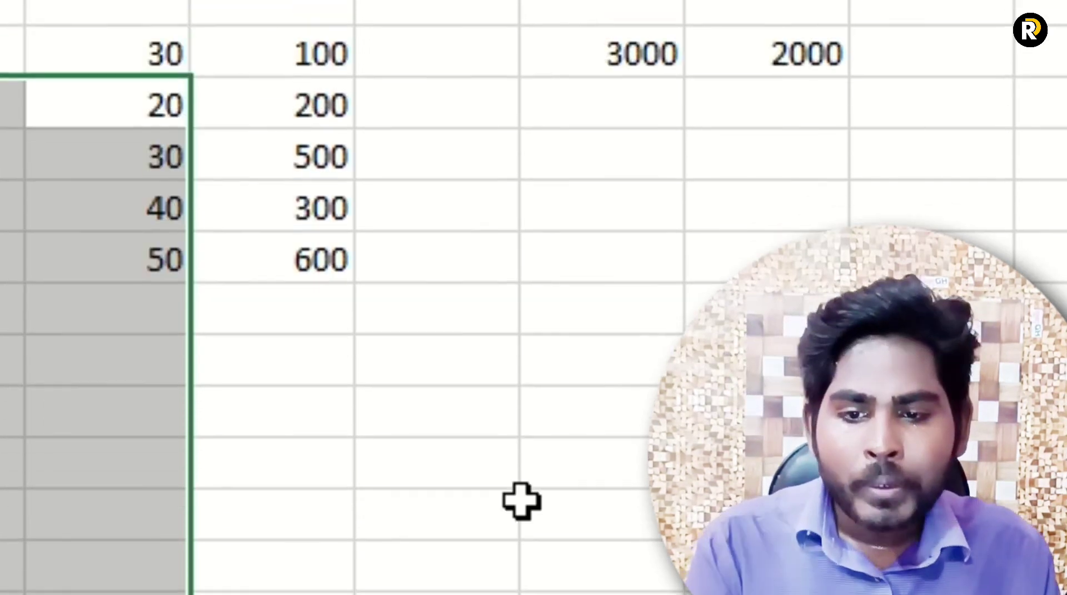
{"action": "left_click", "coordinate": [633, 136]}
{"action": "left_click", "coordinate": [166, 117]}
{"action": "left_click", "coordinate": [315, 95]}
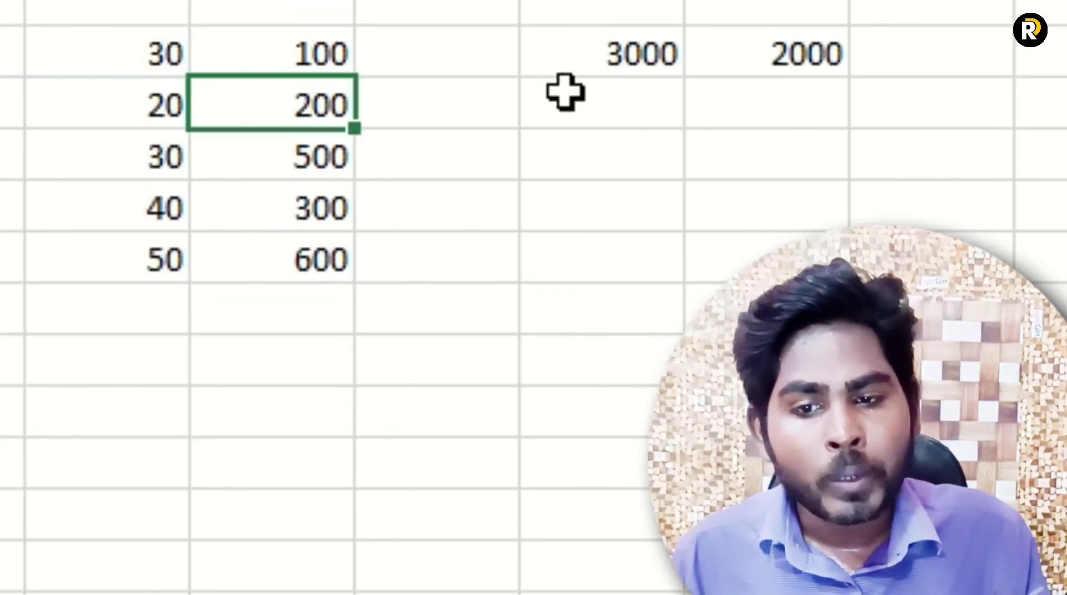
{"action": "left_click", "coordinate": [565, 91]}
{"action": "left_click", "coordinate": [186, 169]}
{"action": "left_click", "coordinate": [614, 178]}
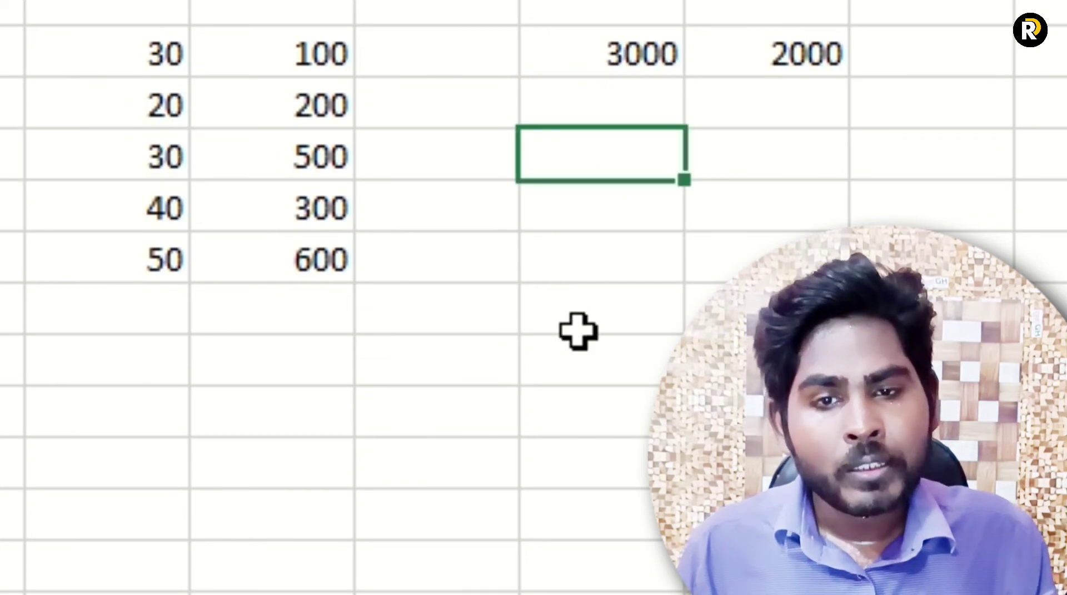
{"action": "left_click", "coordinate": [638, 220]}
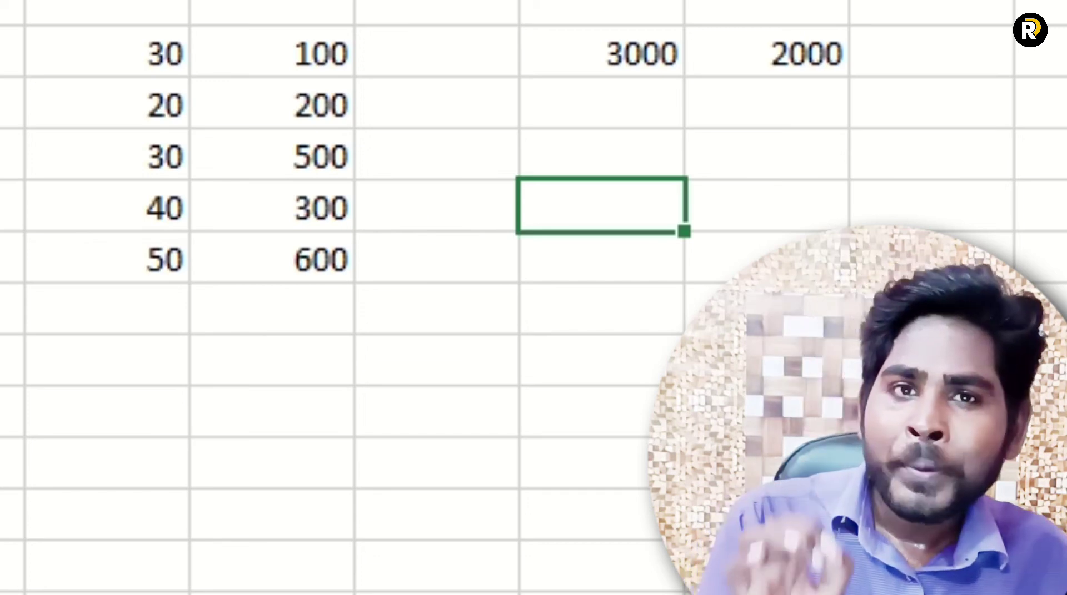
{"action": "left_click", "coordinate": [636, 44]}
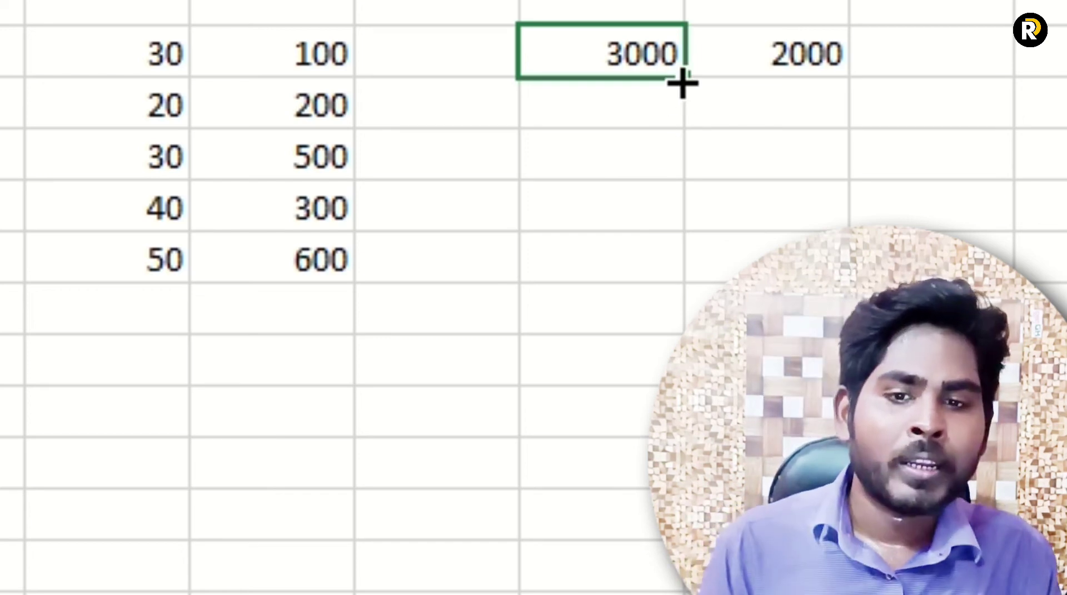
Step: Drag the 3000 formula down the results column to get 4000, 15000, 12000 and 30000
{"action": "mouse_move", "coordinate": [683, 83]}
{"action": "left_mouse_down"}
{"action": "mouse_move", "coordinate": [516, 264]}
{"action": "mouse_move", "coordinate": [499, 480]}
{"action": "left_mouse_up"}
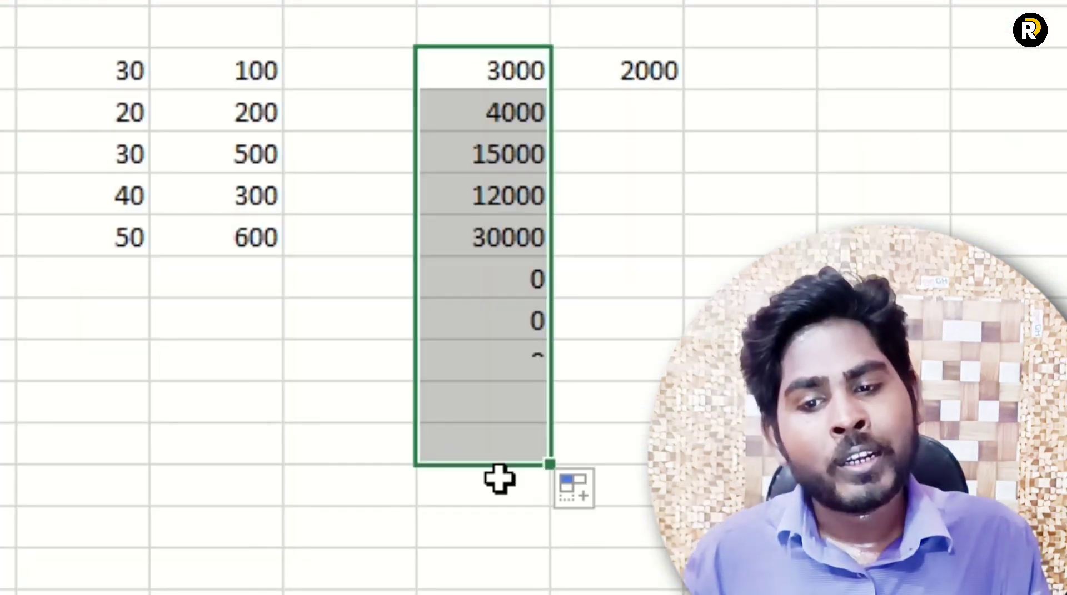
{"action": "left_click", "coordinate": [722, 389]}
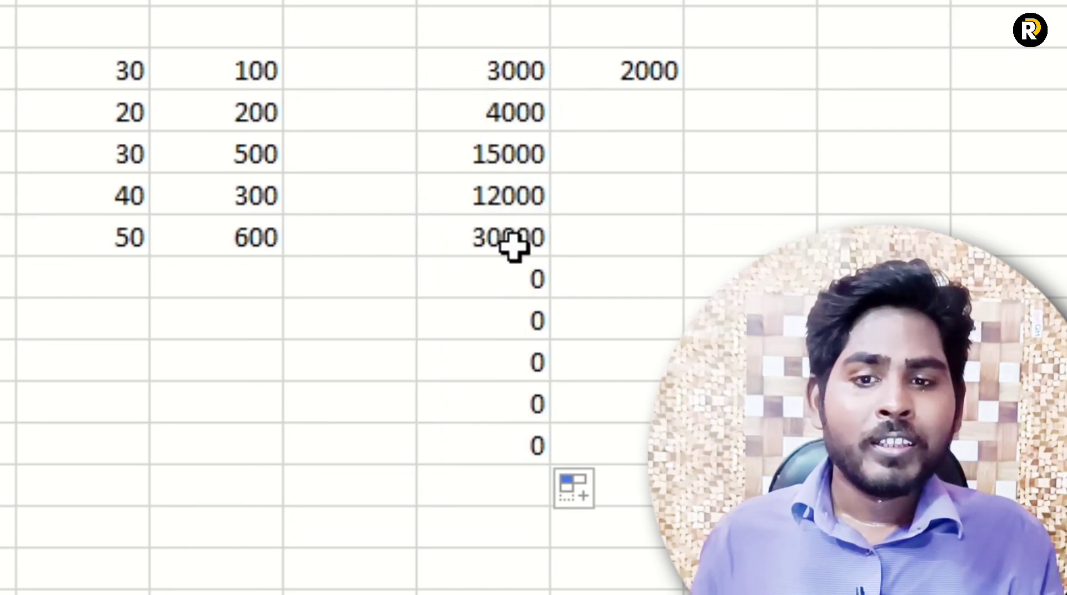
{"action": "left_click", "coordinate": [506, 73]}
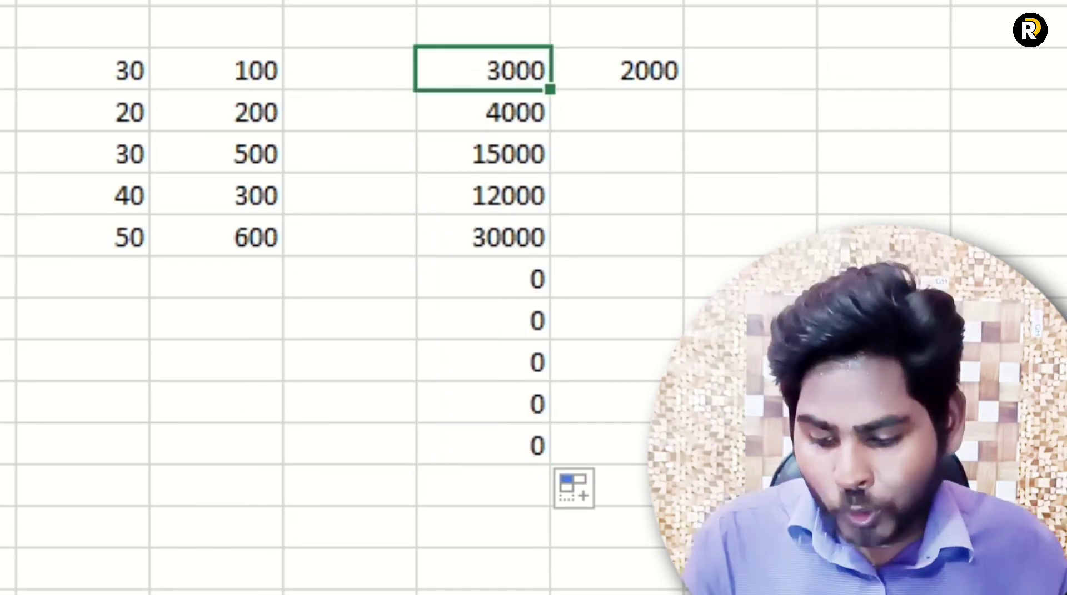
Step: Check the relative formulas behind 3000, 4000 and 15000, such as =E3*F3 and =E4*F4
{"action": "key", "text": "F2"}
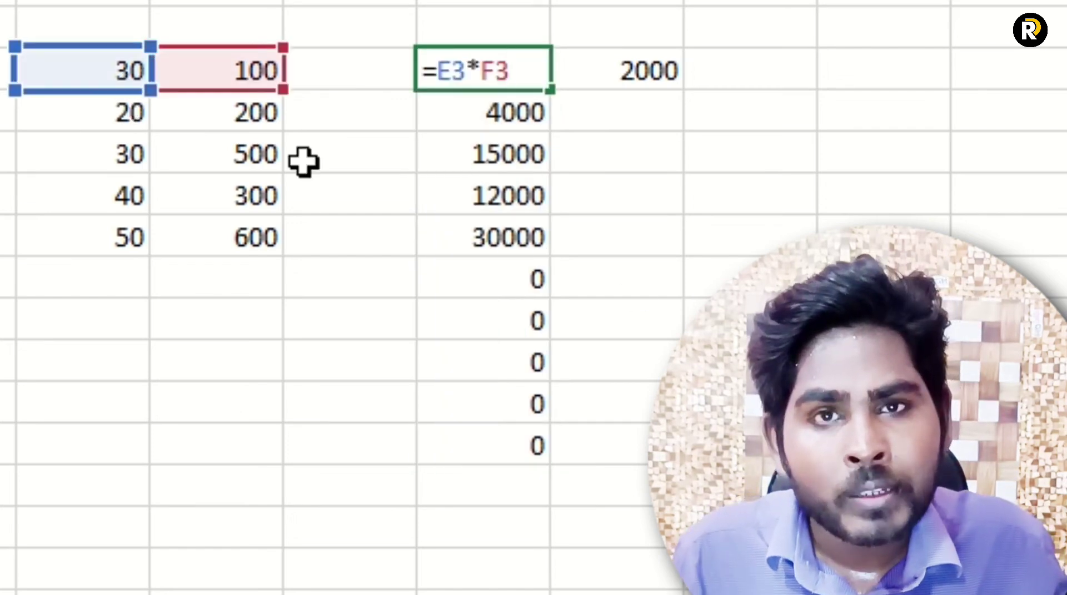
{"action": "key", "text": "Escape"}
{"action": "key", "text": "Down"}
{"action": "key", "text": "F2"}
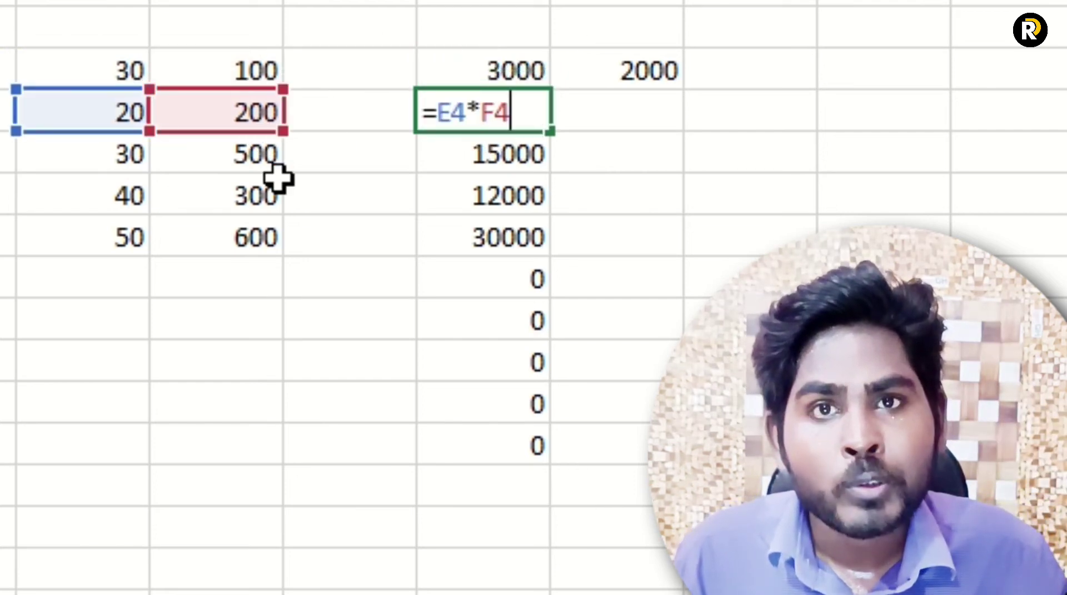
{"action": "key", "text": "Escape"}
{"action": "key", "text": "F2"}
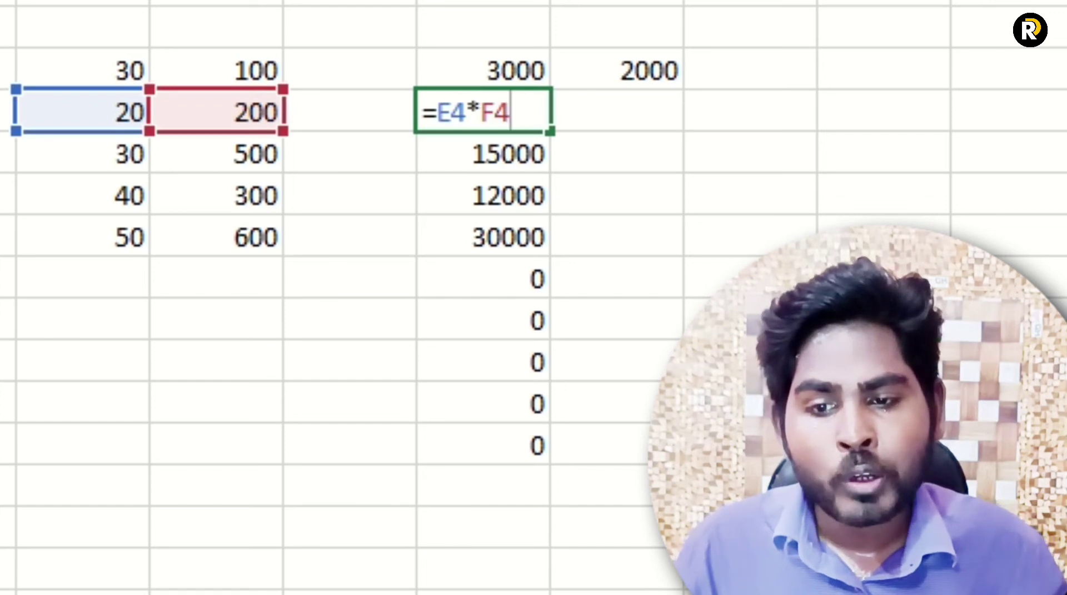
{"action": "key", "text": "Return"}
{"action": "key", "text": "F2"}
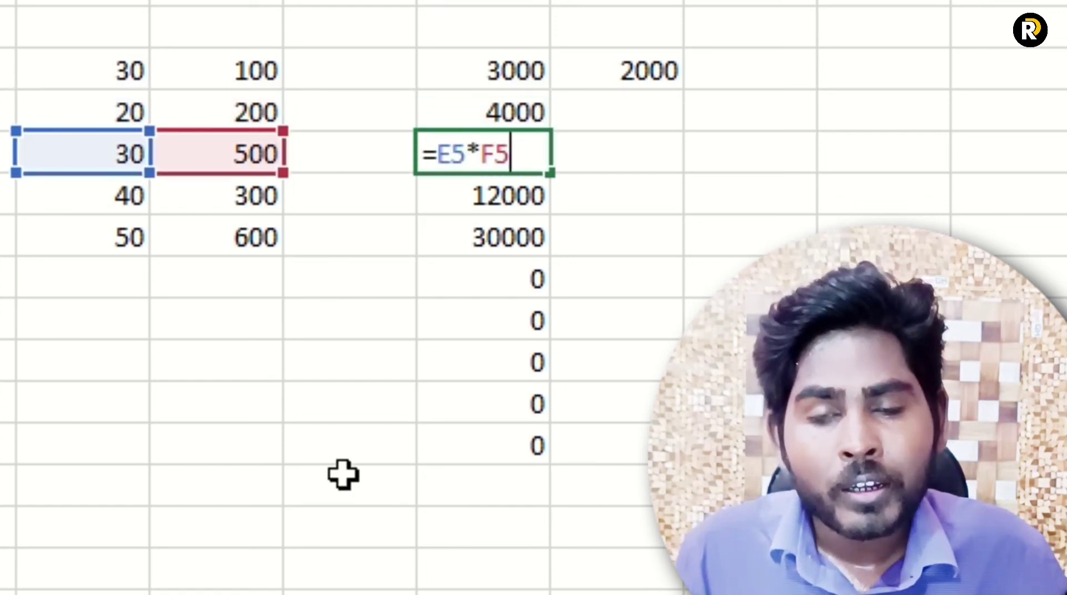
{"action": "key", "text": "Escape"}
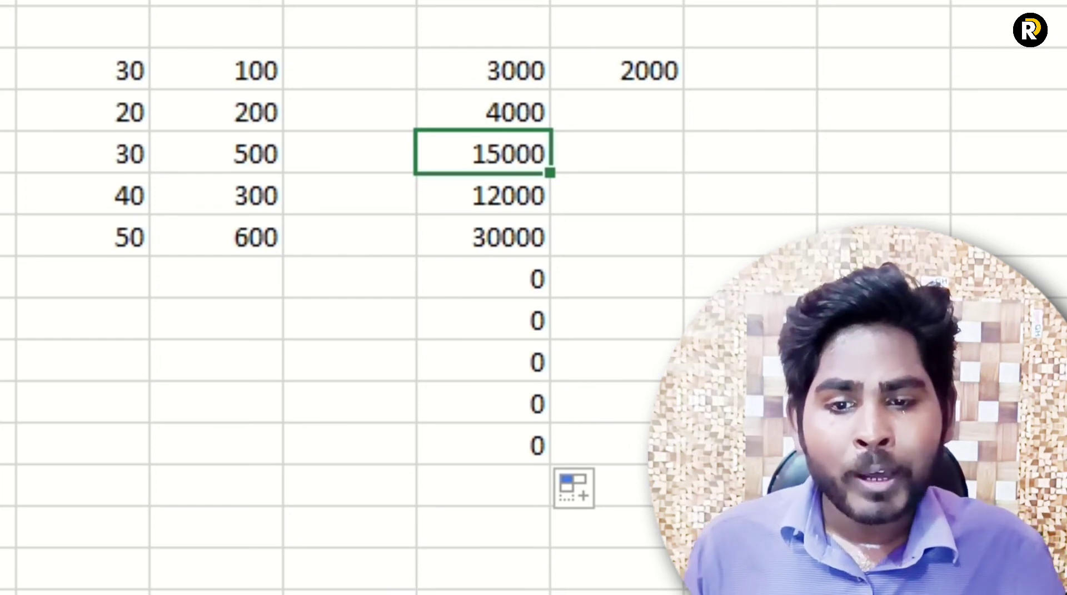
Step: Fill the 15000 formula one cell right and confirm the new cell holds =F5*G5
{"action": "key", "text": "shift+Right"}
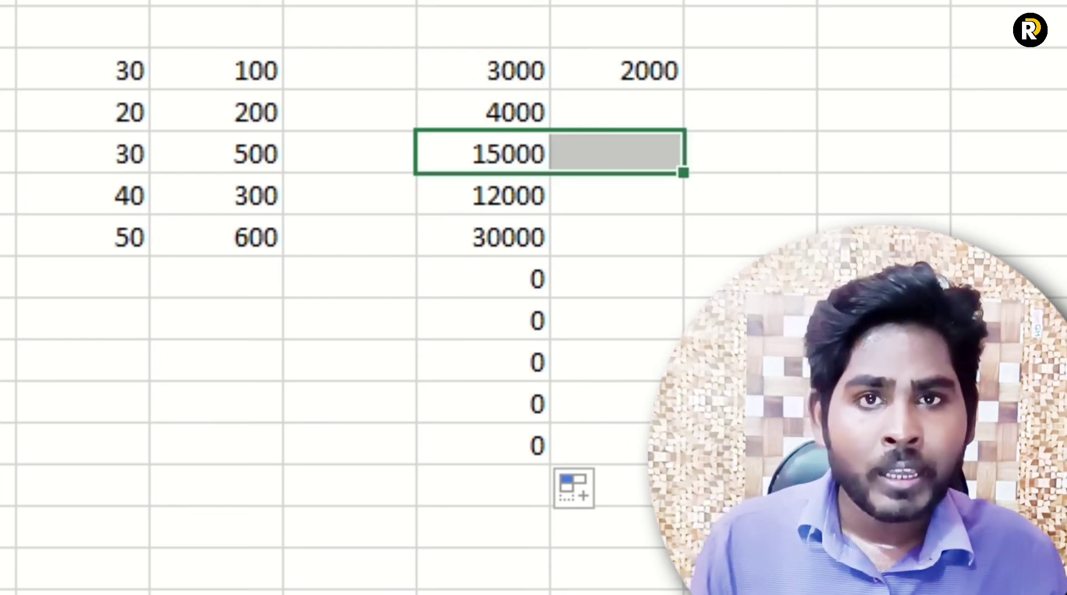
{"action": "left_click", "coordinate": [476, 162]}
{"action": "left_click_drag", "start_coordinate": [555, 179], "coordinate": [681, 184]}
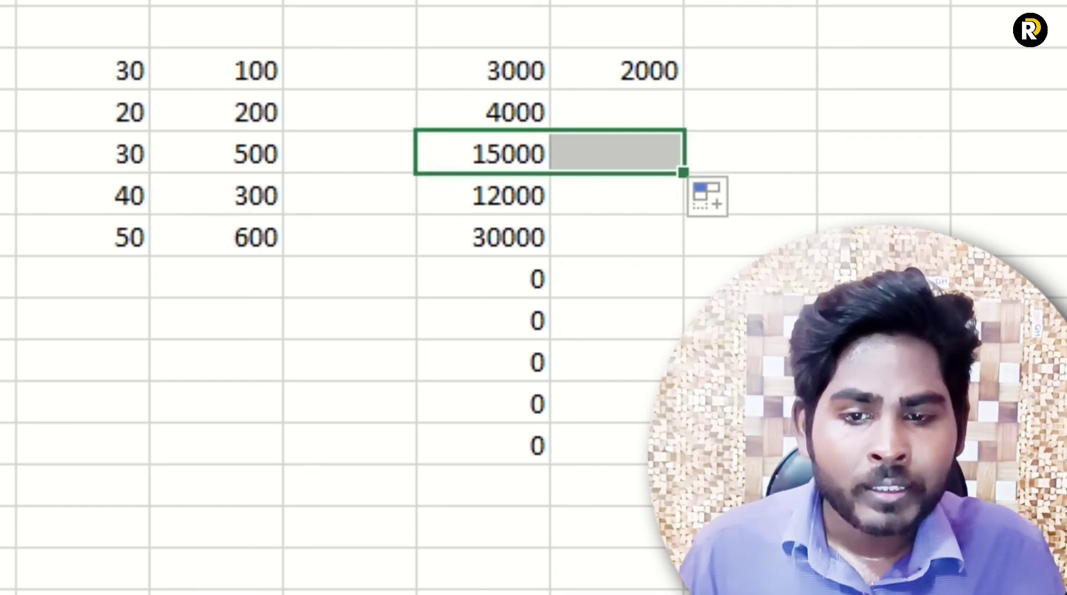
{"action": "left_click", "coordinate": [633, 156]}
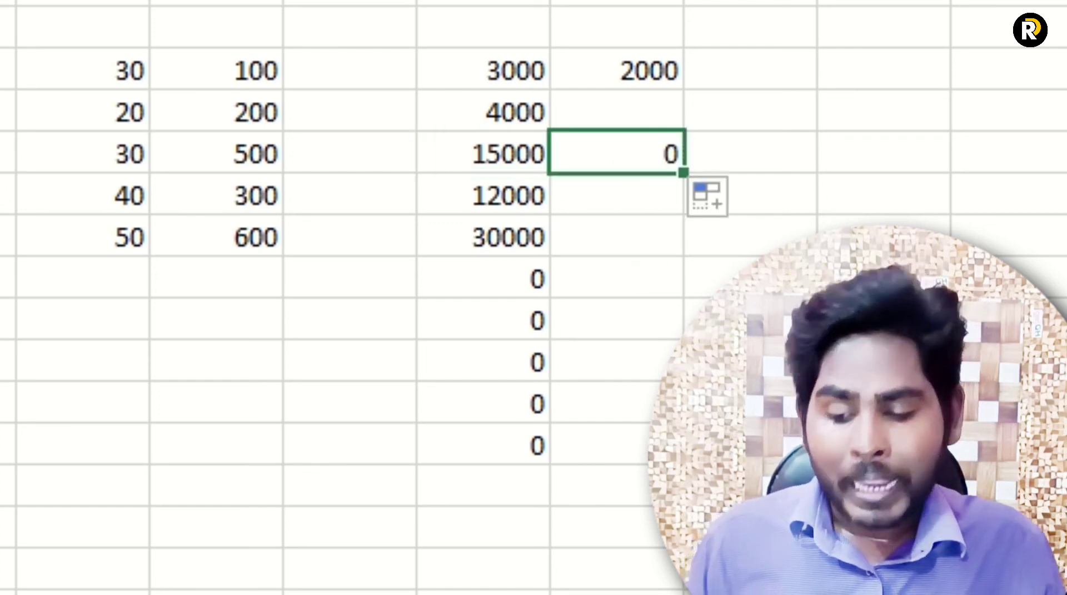
{"action": "key", "text": "F2"}
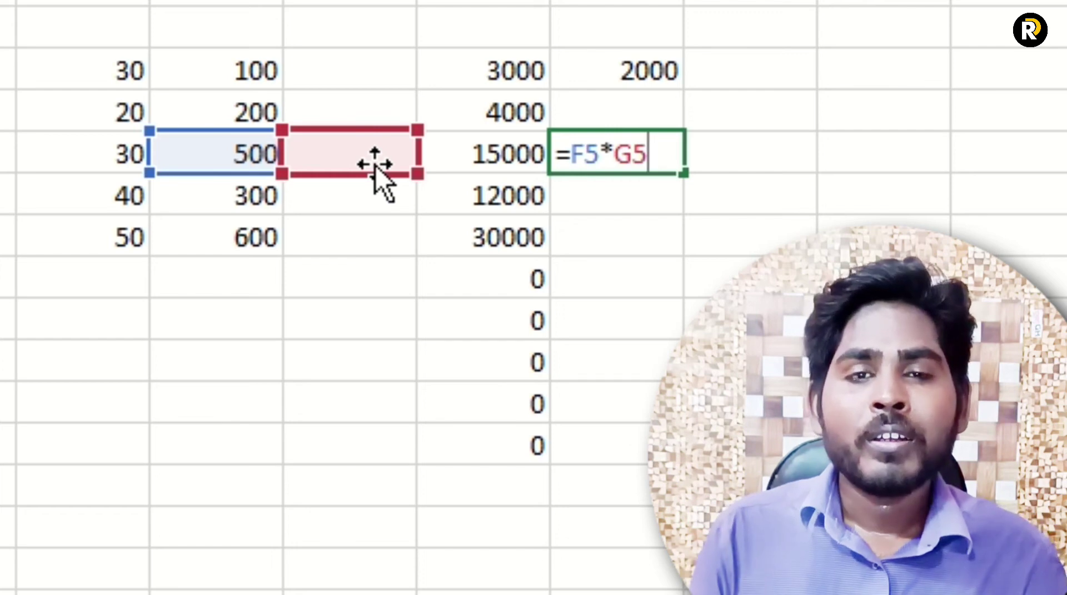
{"action": "key", "text": "ctrl+Return"}
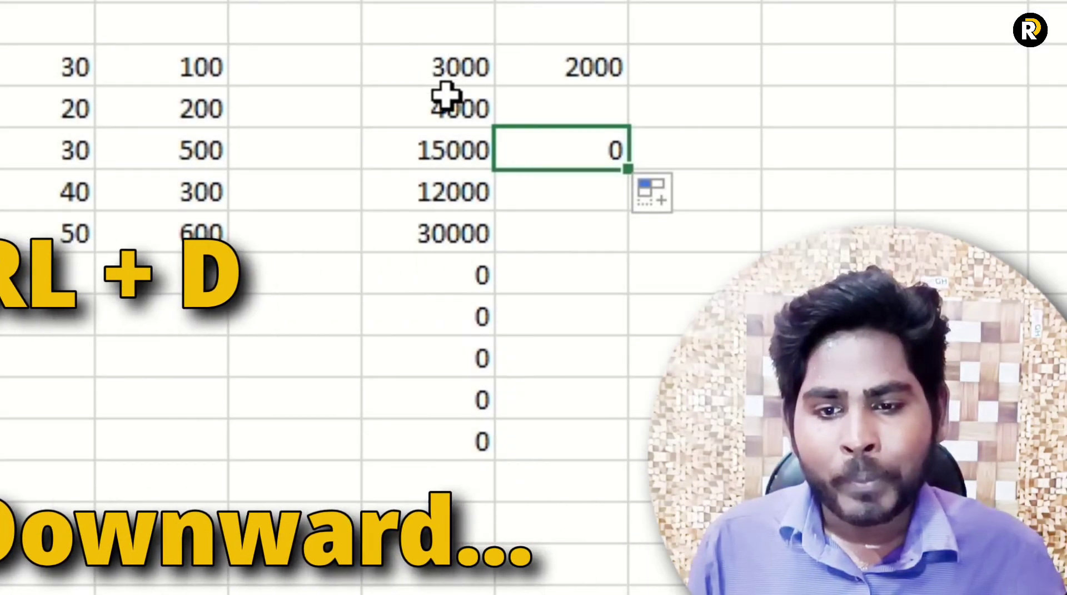
Step: Delete the products below 3000, then refill seven rows down from the 3000 formula
{"action": "left_click_drag", "start_coordinate": [445, 97], "coordinate": [453, 493]}
{"action": "key", "text": "Delete"}
{"action": "key", "text": "Down"}
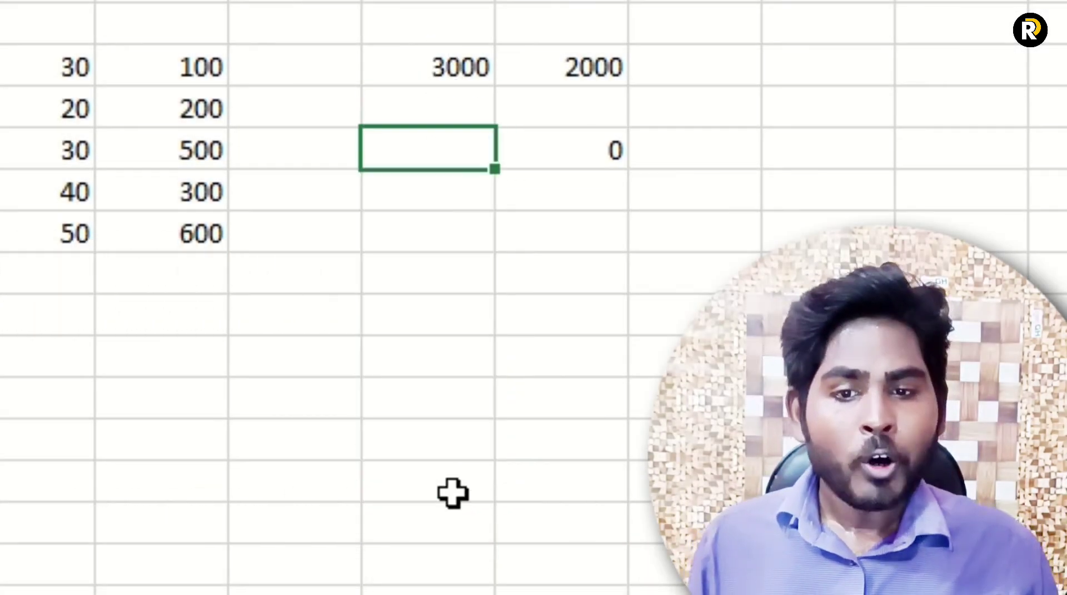
{"action": "key", "text": "Up"}
{"action": "key", "text": "Up"}
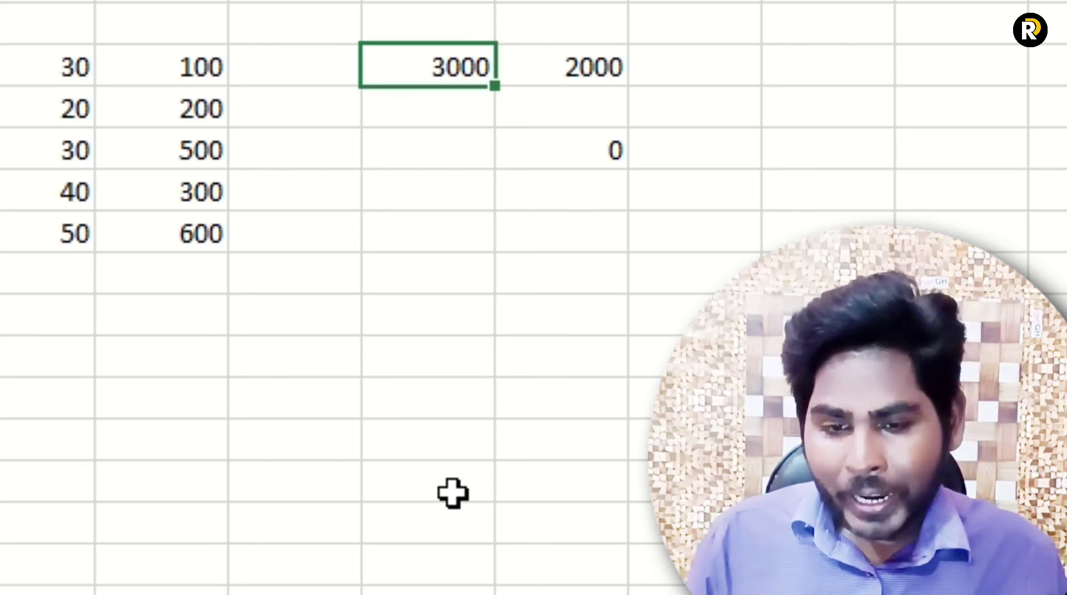
{"action": "key", "text": "shift+Down"}
{"action": "key", "text": "shift+Down"}
{"action": "key", "text": "shift+Down"}
{"action": "key", "text": "shift+Down"}
{"action": "key", "text": "shift+Down"}
{"action": "key", "text": "shift+Down"}
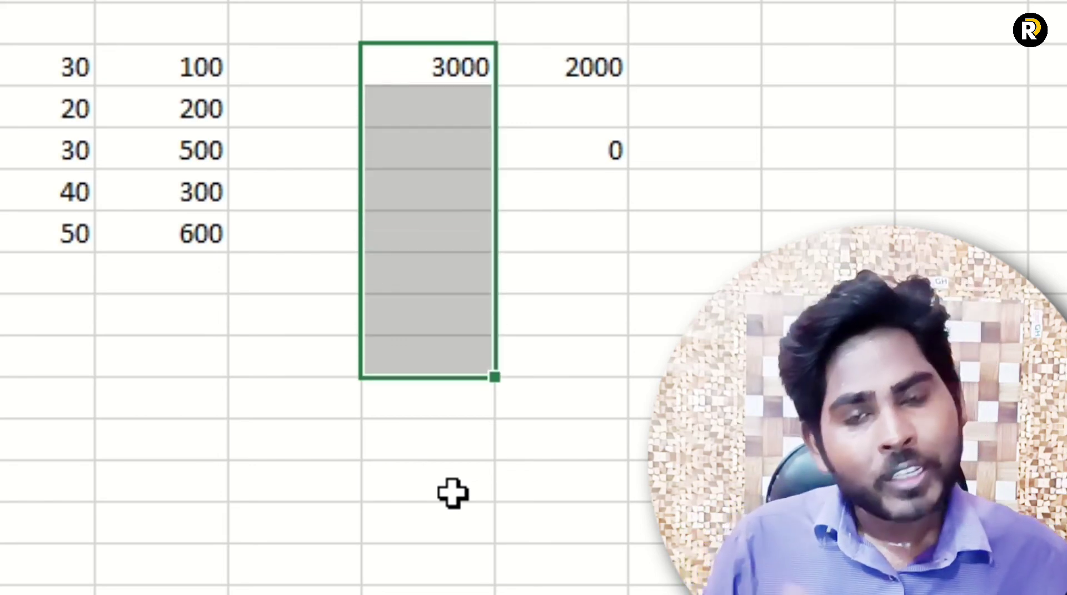
{"action": "key", "text": "ctrl+e"}
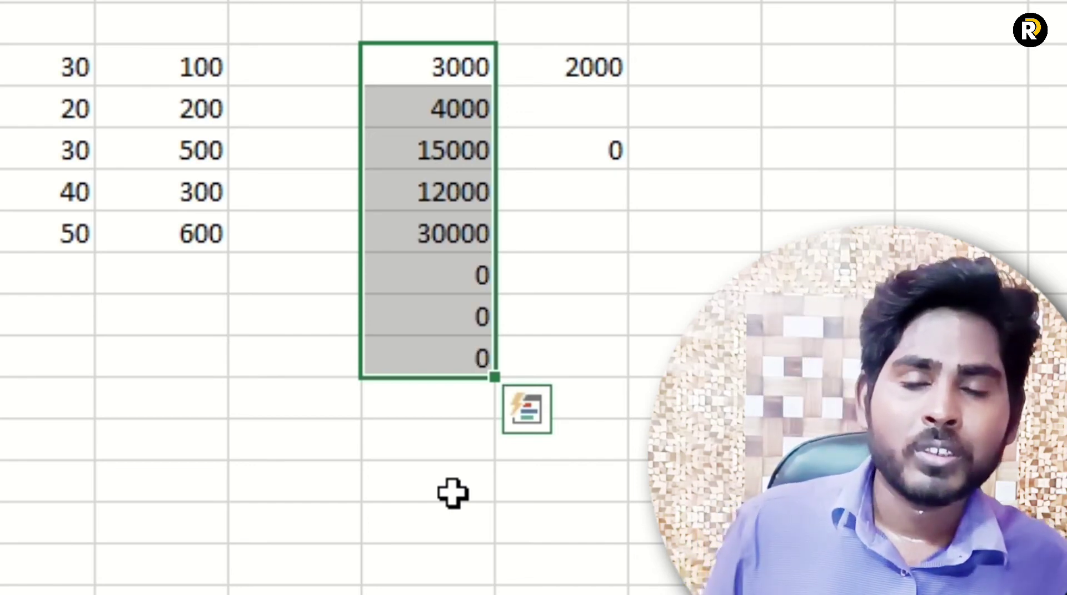
{"action": "key", "text": "shift+Right"}
{"action": "key", "text": "shift+Right"}
{"action": "key", "text": "shift+Right"}
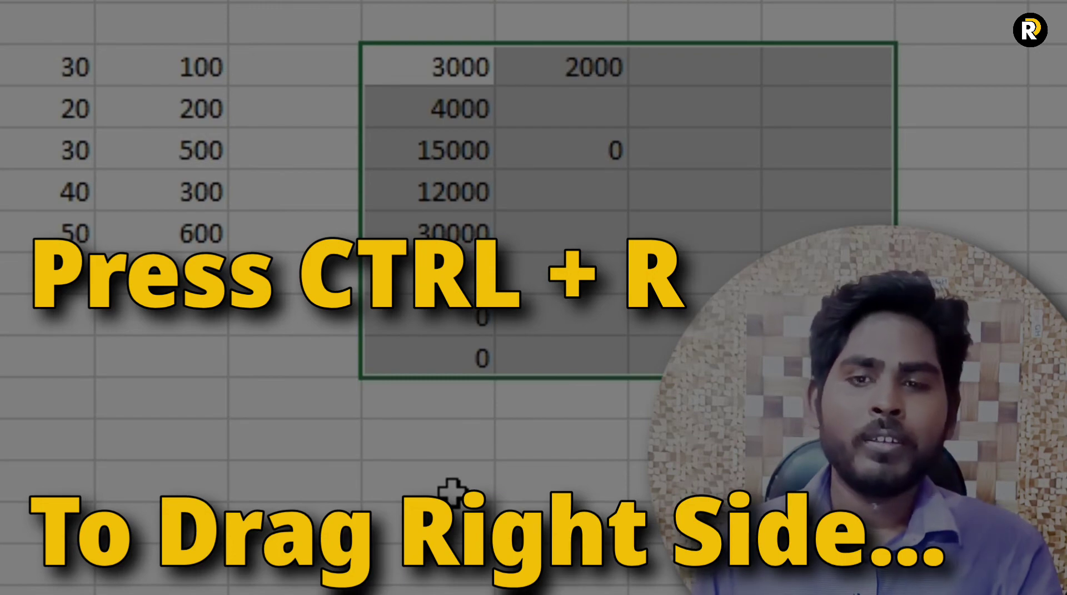
Step: Fill the formulas right into three columns with Ctrl+R, checking =G5*H5 and =H5*I5 in row 5
{"action": "key", "text": "ctrl+r"}
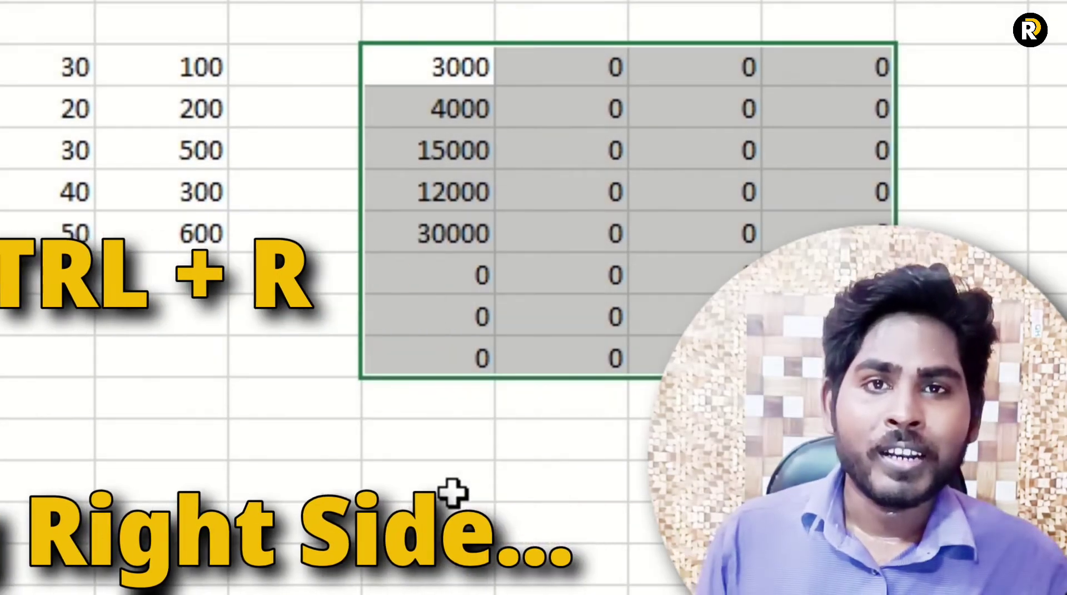
{"action": "key", "text": "Right"}
{"action": "key", "text": "Right"}
{"action": "key", "text": "Right"}
{"action": "key", "text": "Down"}
{"action": "key", "text": "Down"}
{"action": "type", "text": "=G5*H5"}
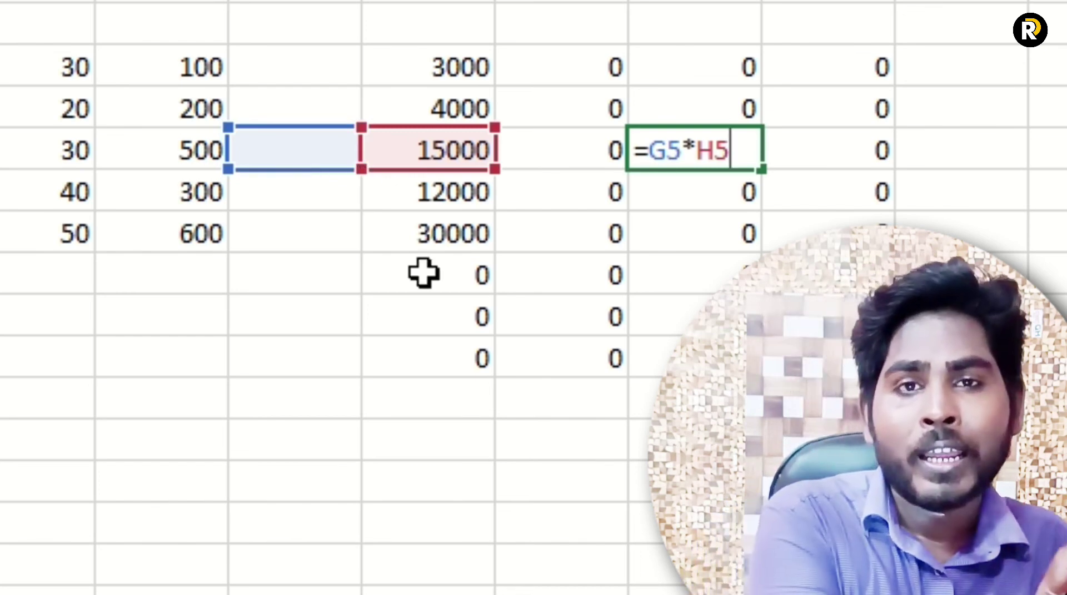
{"action": "key", "text": "Tab"}
{"action": "key", "text": "F2"}
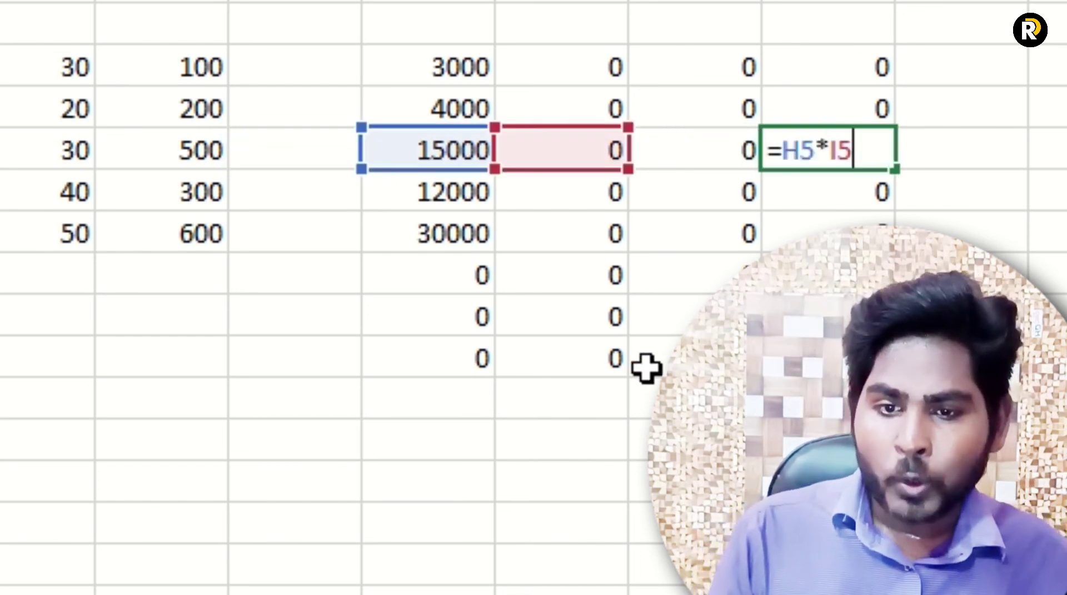